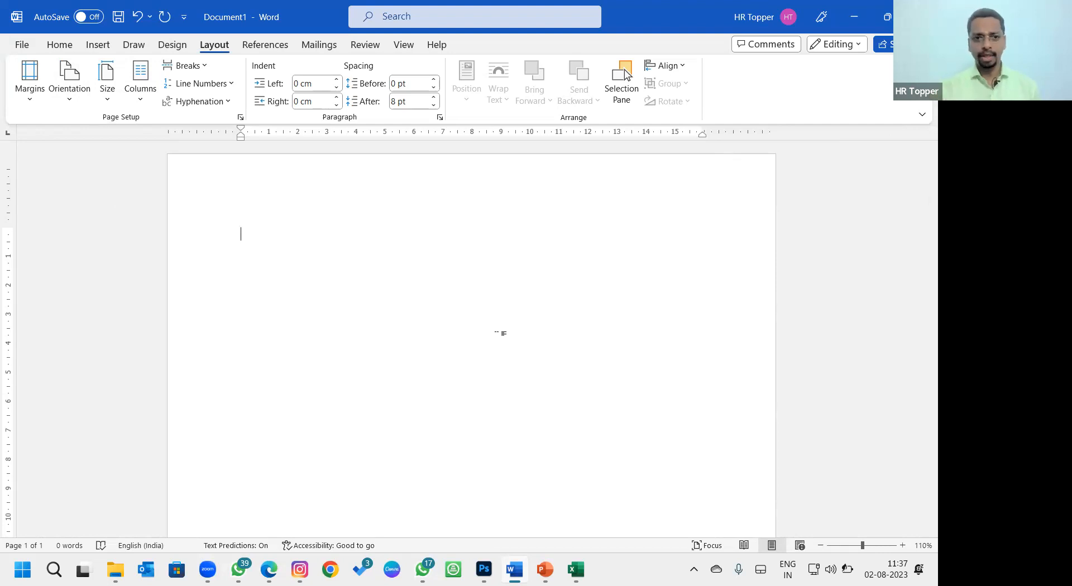
Step: Generate 10 paragraphs of sample text in the blank document with =RAND(10)
type("=R")
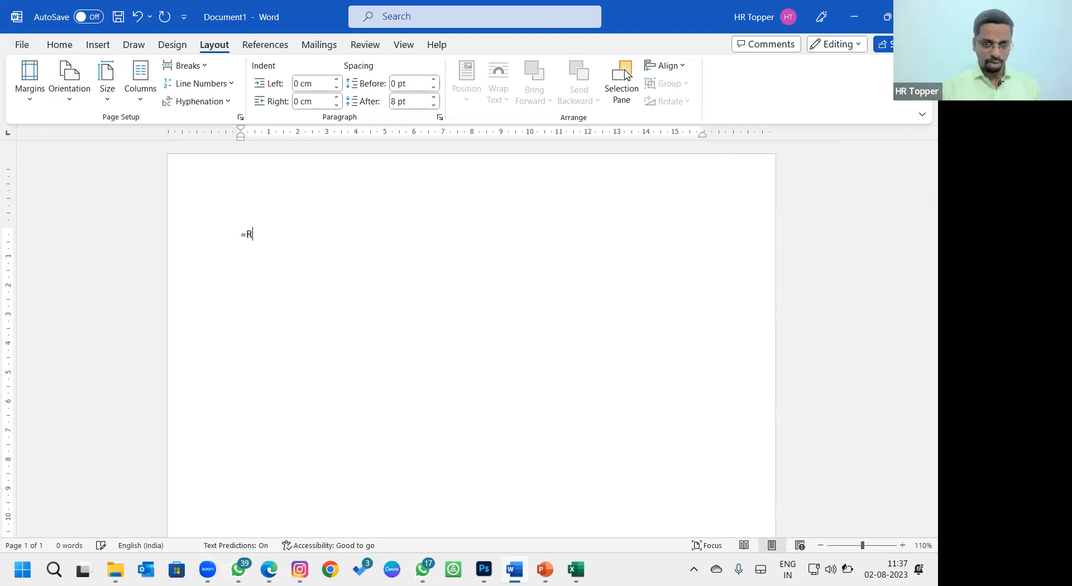
type("AND(")
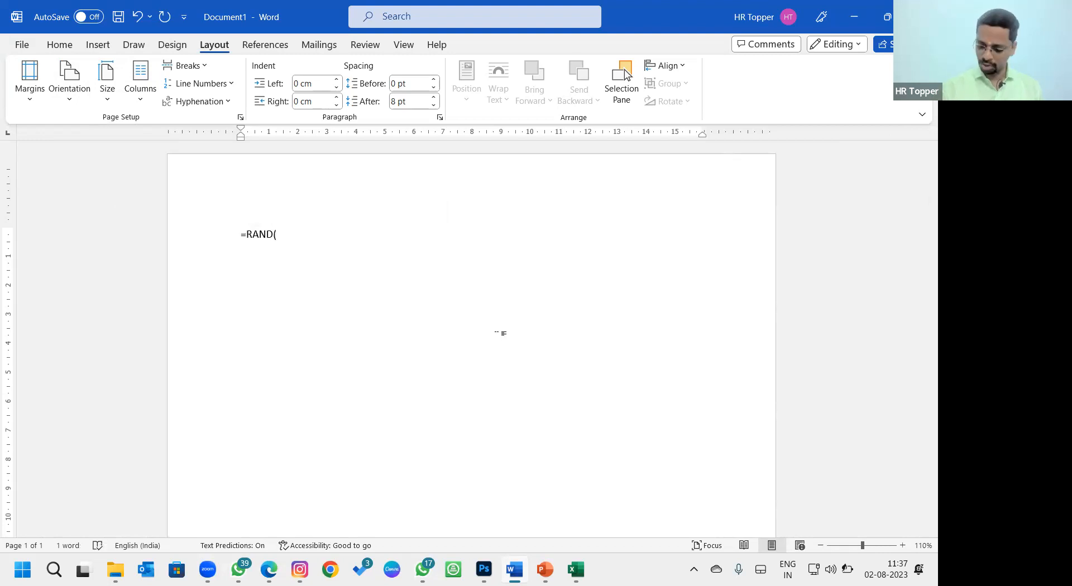
type("10)")
key("Return")
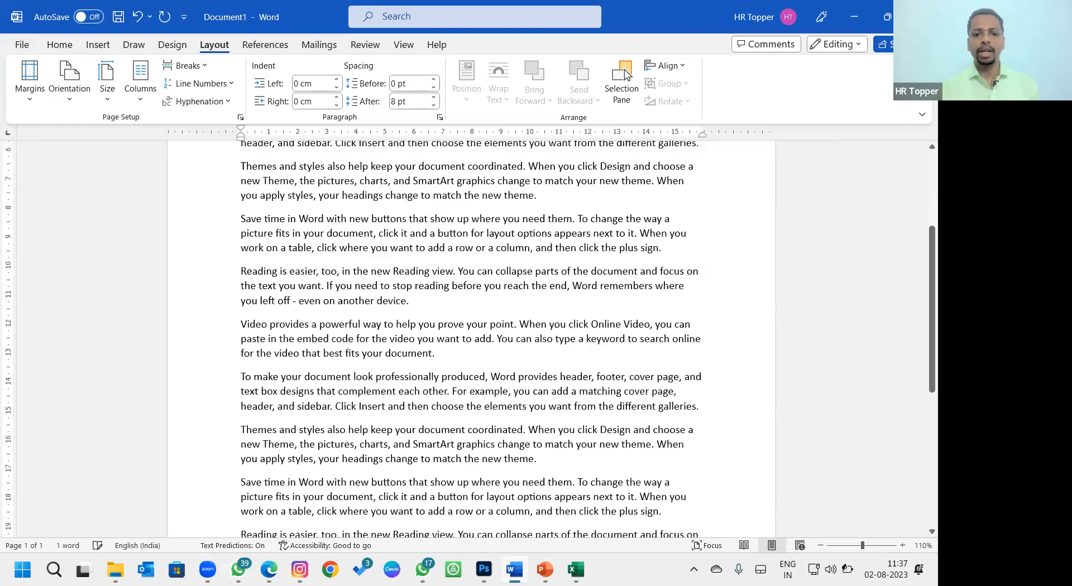
scroll(656, 360, "up", 5)
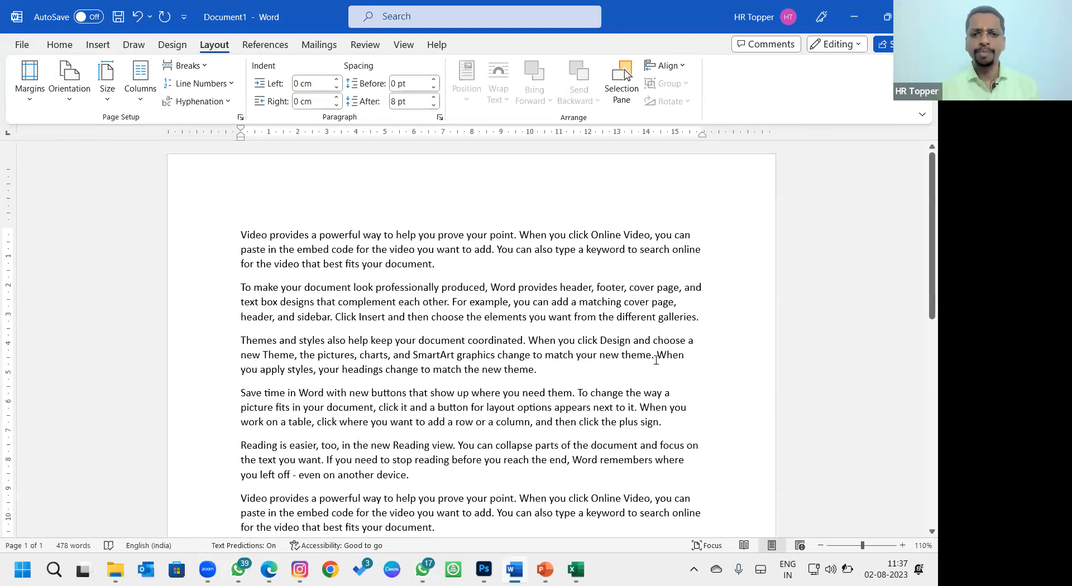
scroll(656, 360, "down", 2)
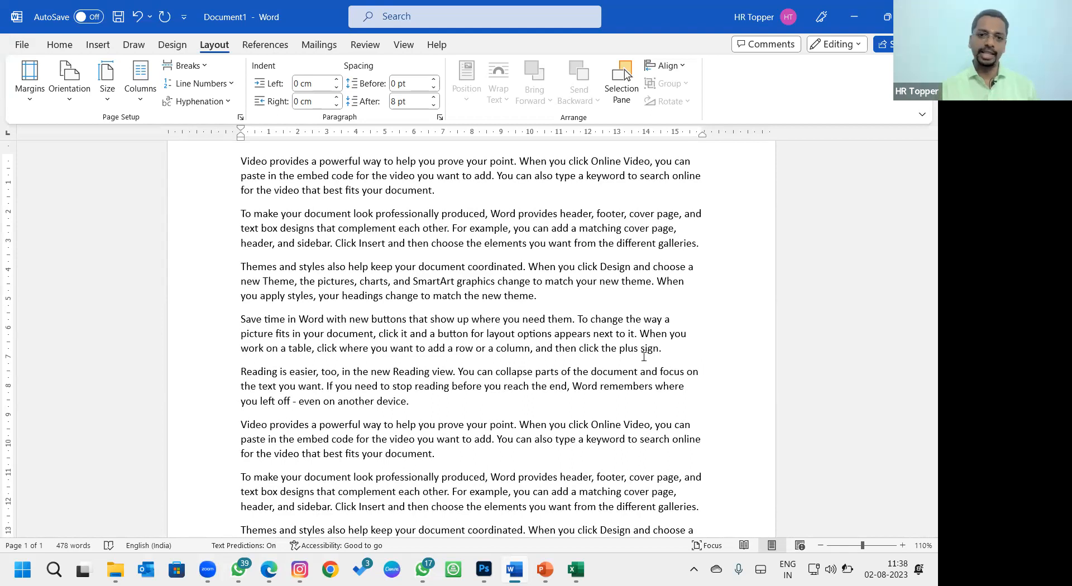
Step: Copy the Commission Table from the other open window and paste it on a new page after the sample text
key("alt+Tab")
left_click(602, 302)
key("ctrl+c")
key("alt+Tab")
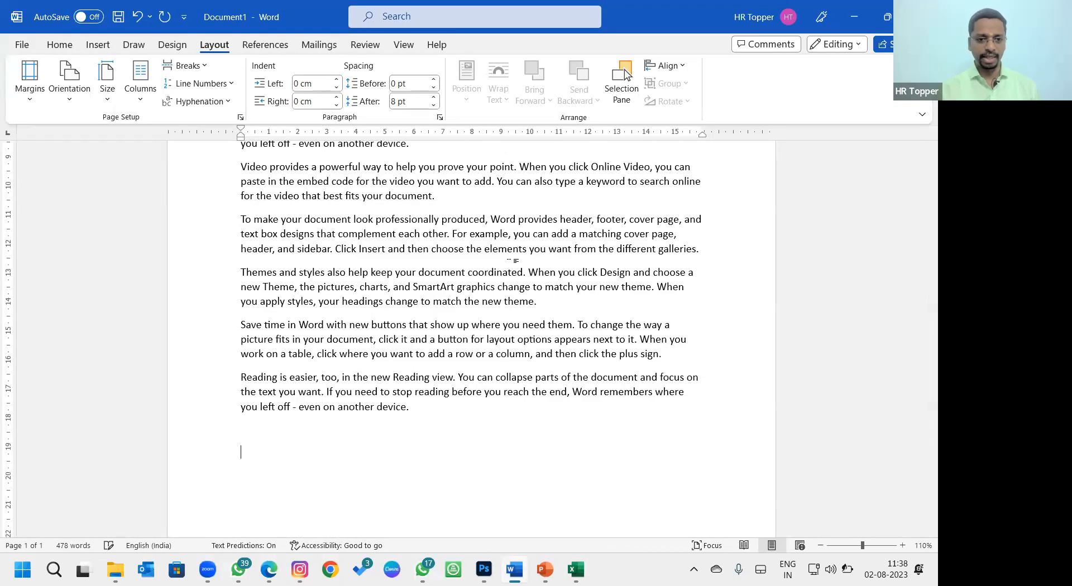
key("ctrl+Return")
key("ctrl+v")
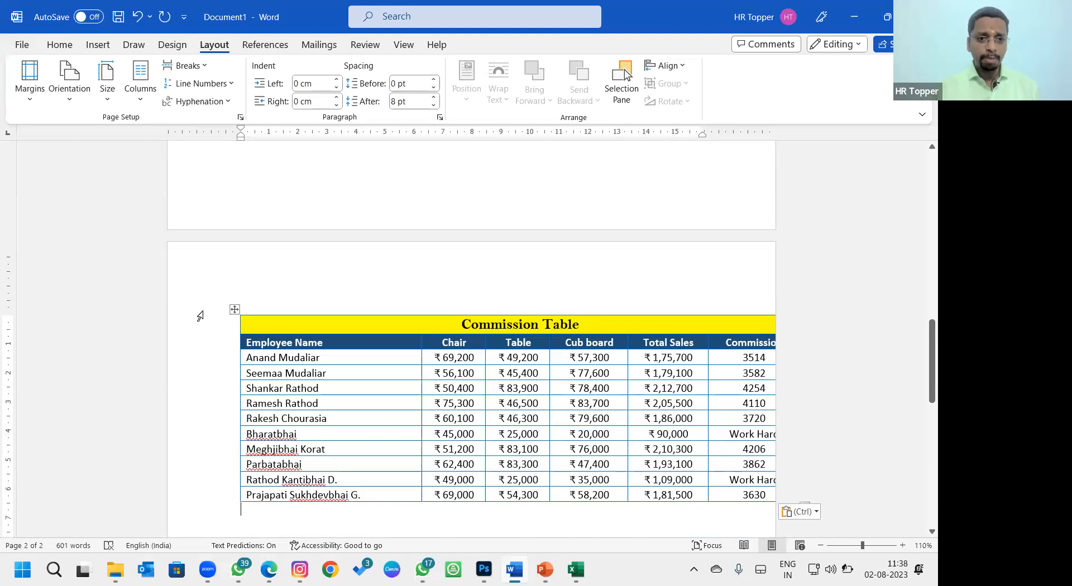
Step: Select the whole Commission Table and apply AutoFit to Contents
left_click(234, 309)
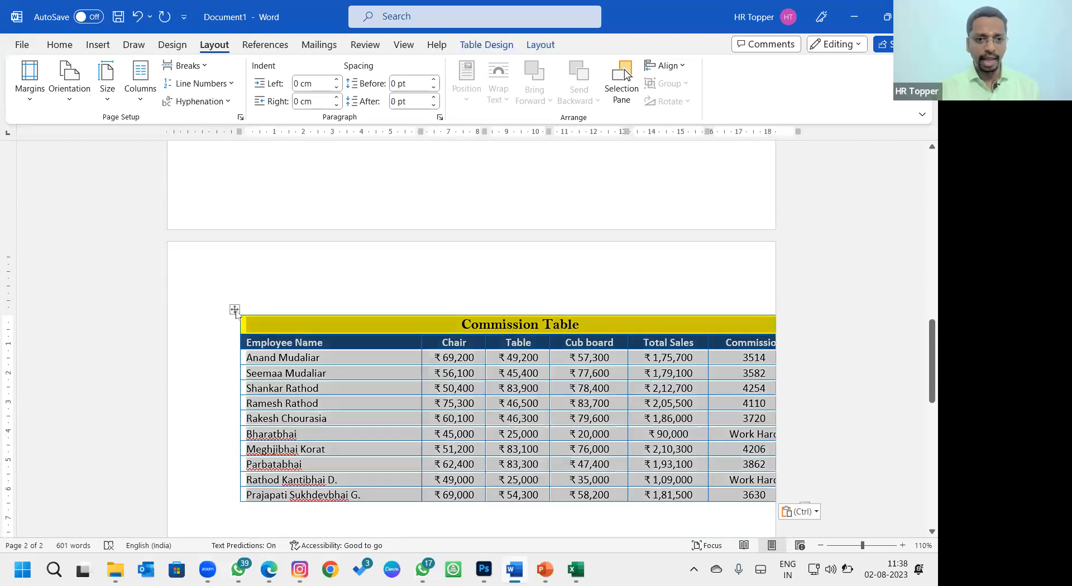
right_click(235, 310)
mouse_move(322, 464)
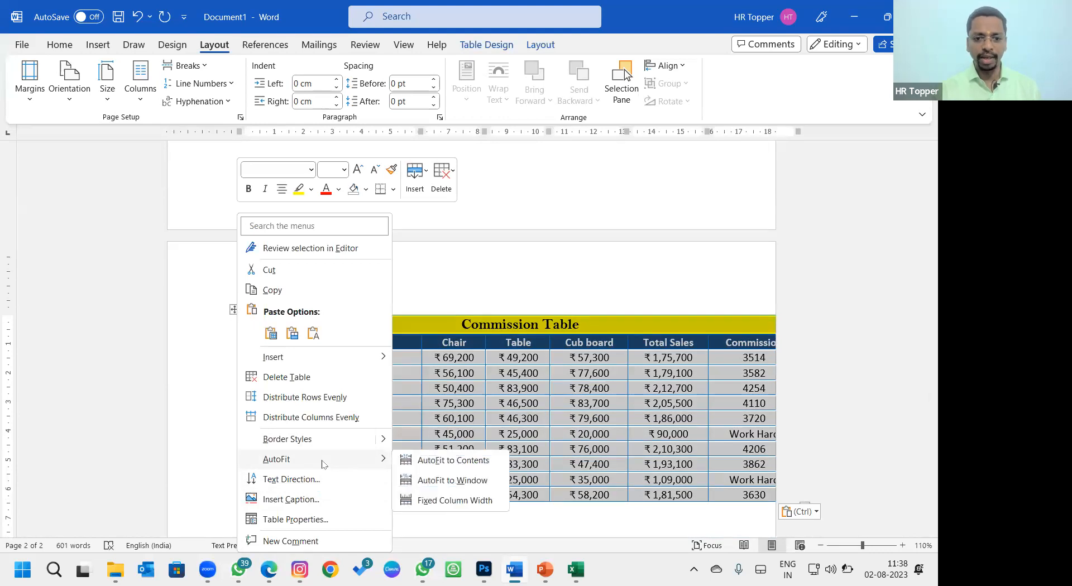
left_click(444, 461)
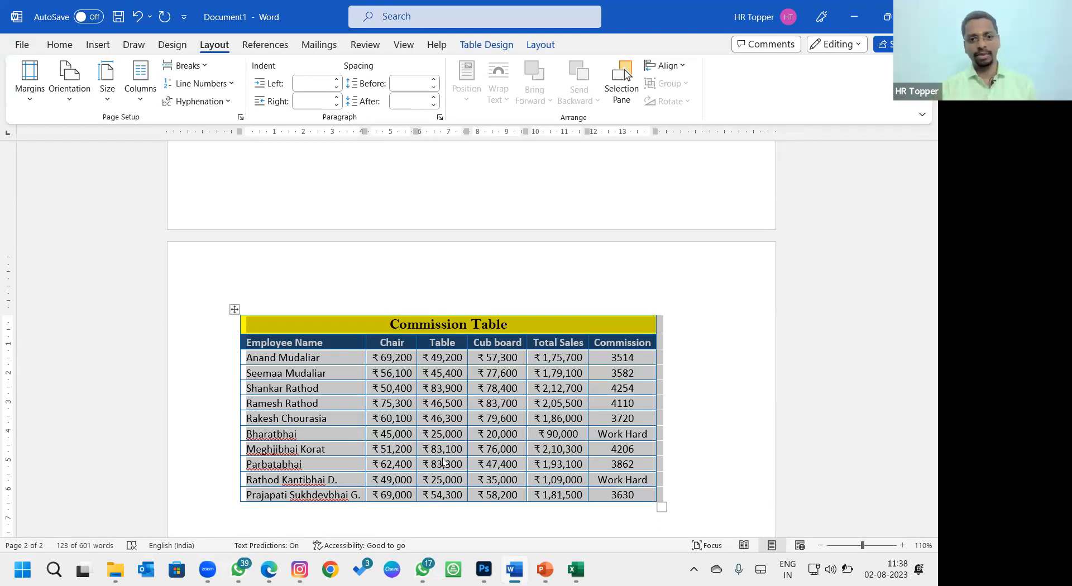
Step: Delete the Commission Table and clear all remaining content from the document
key("BackSpace")
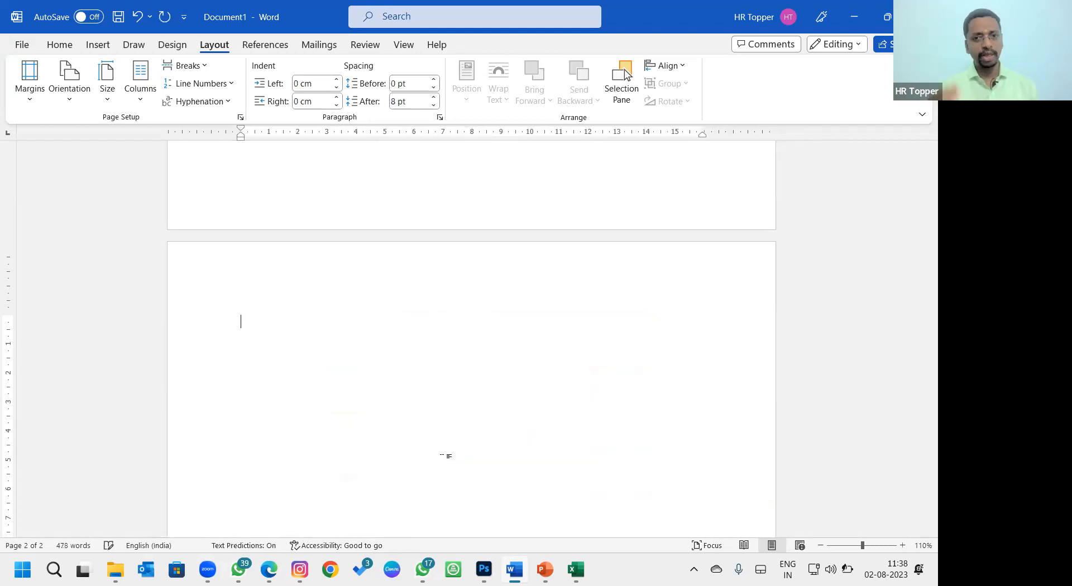
scroll(442, 430, "up", 7)
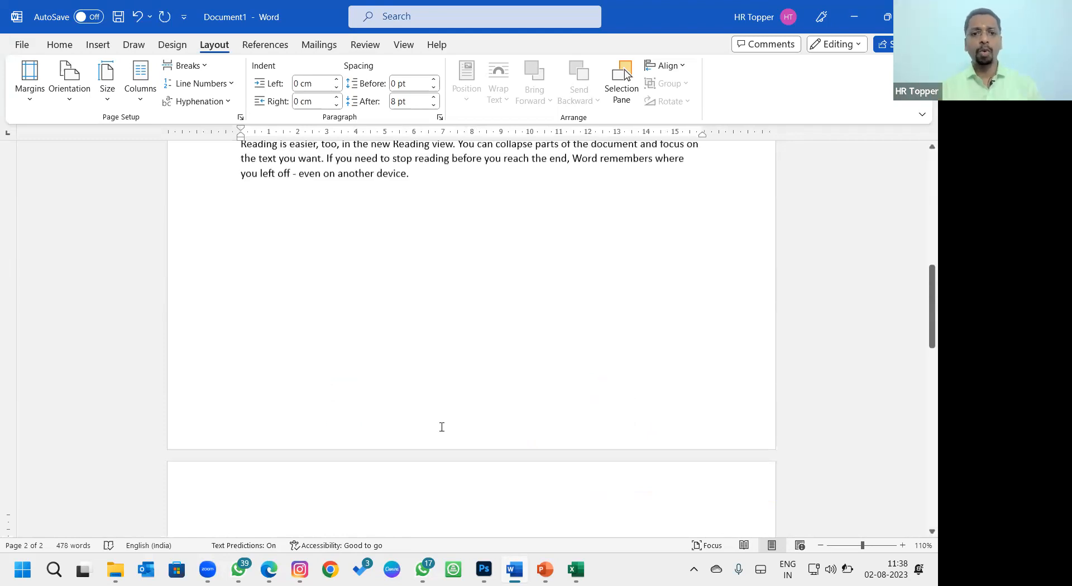
scroll(441, 406, "down", 3)
key("ctrl+a")
key("BackSpace")
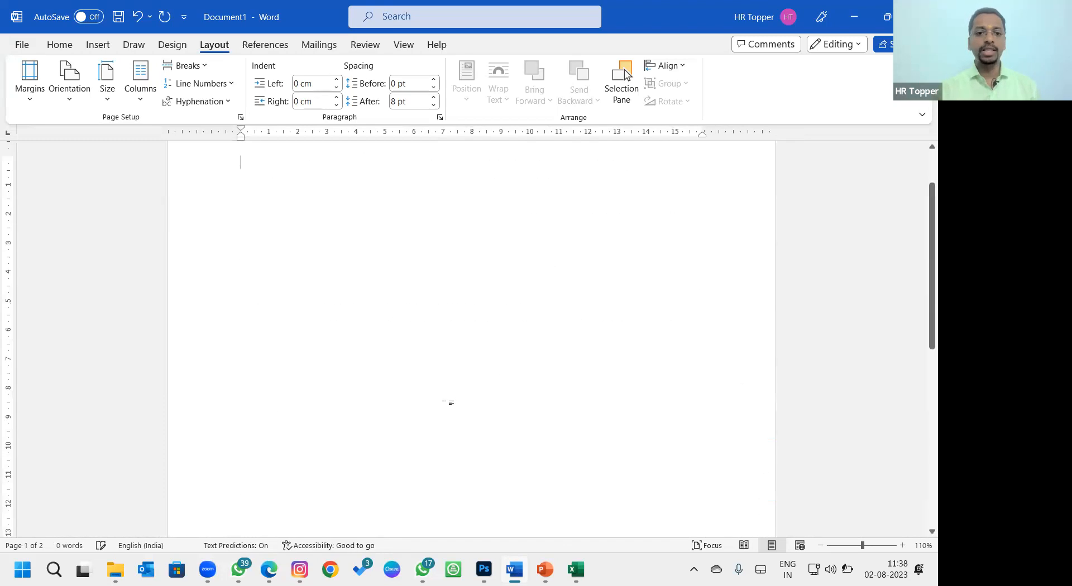
Step: Generate 25 paragraphs of sample text with =RAND(25) and look through the resulting pages
type("=RAND(")
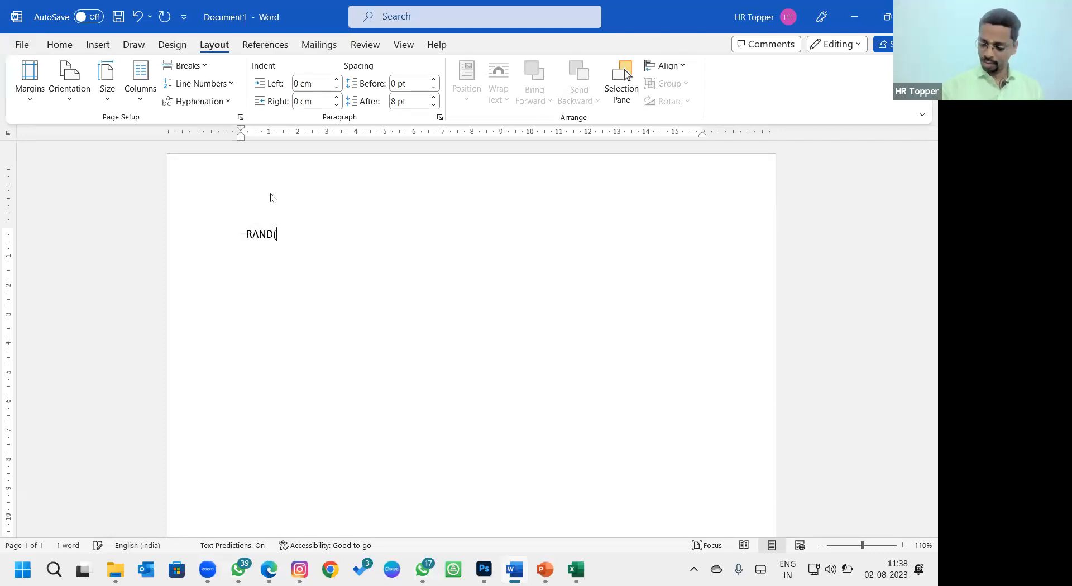
type("25)")
key("Return")
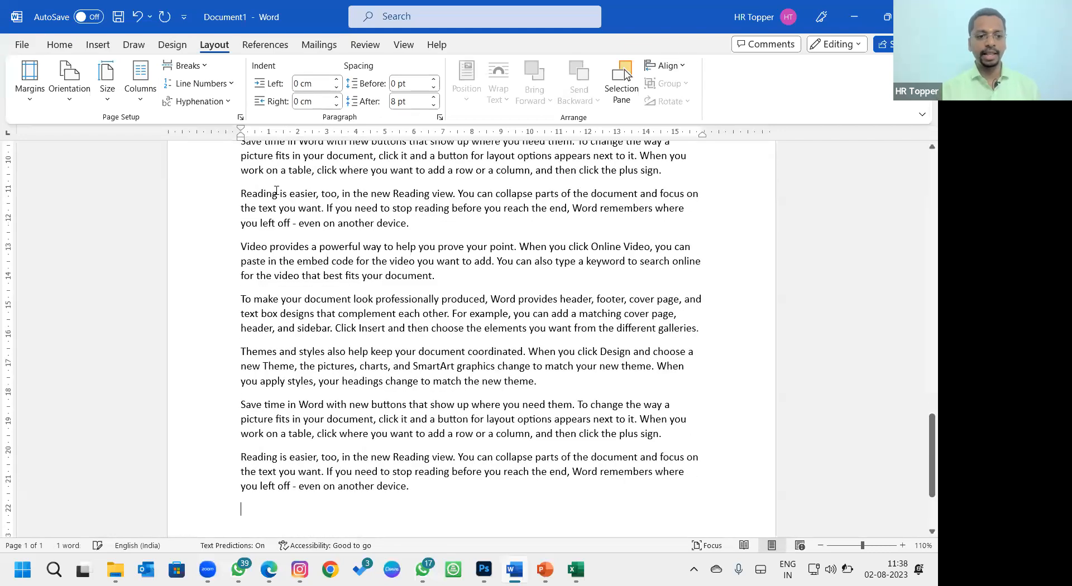
scroll(423, 376, "down", 3)
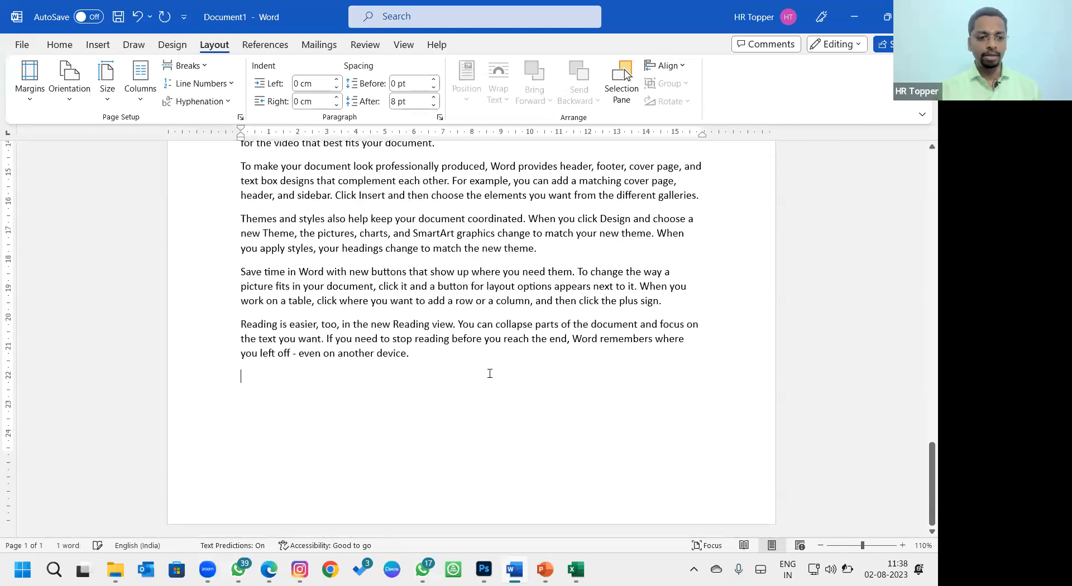
scroll(486, 374, "up", 15)
scroll(491, 372, "down", 10)
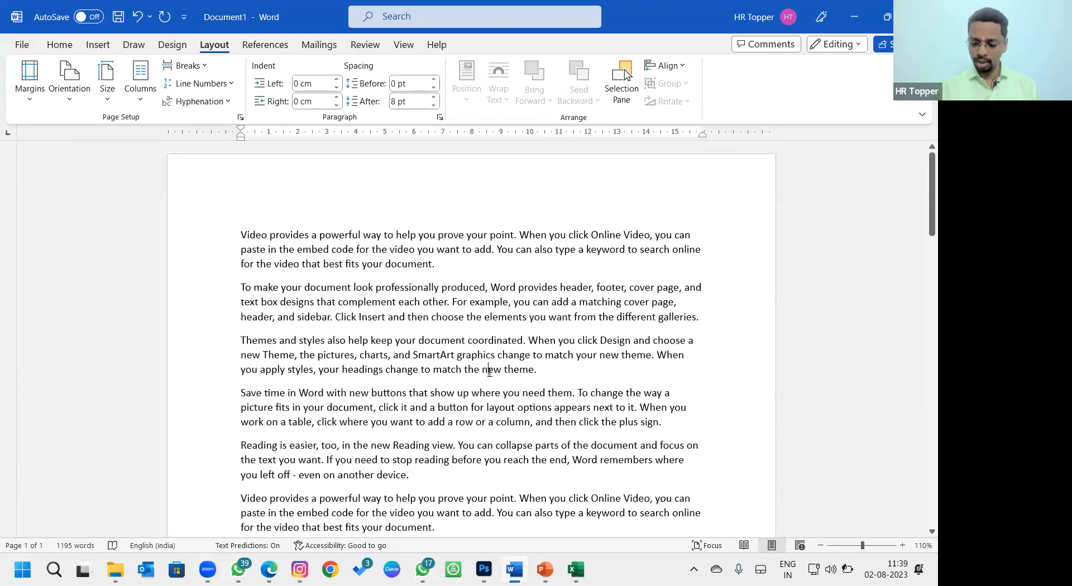
scroll(490, 372, "up", 20)
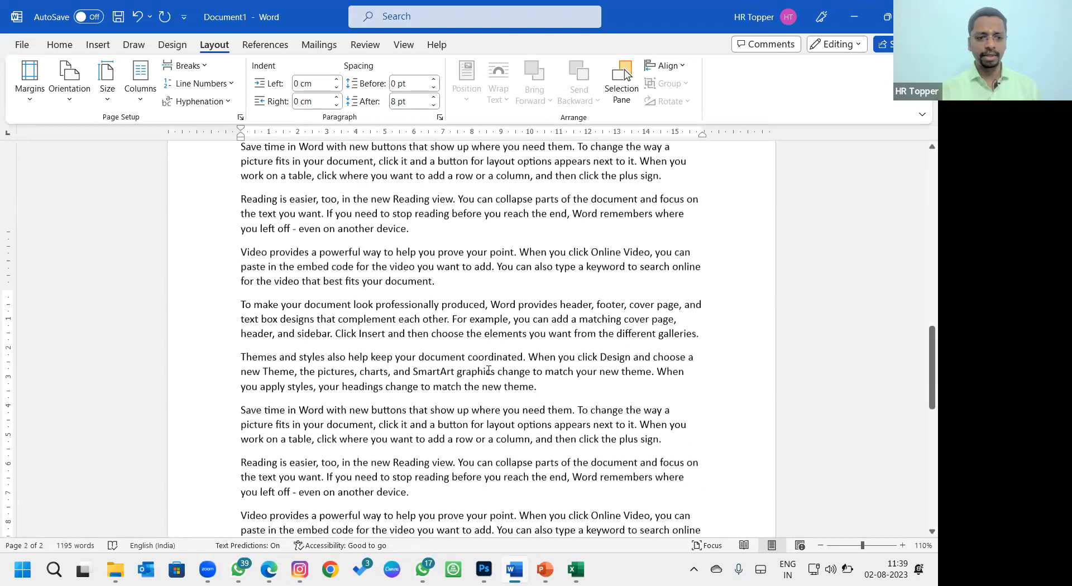
scroll(486, 369, "up", 2)
scroll(486, 367, "down", 4)
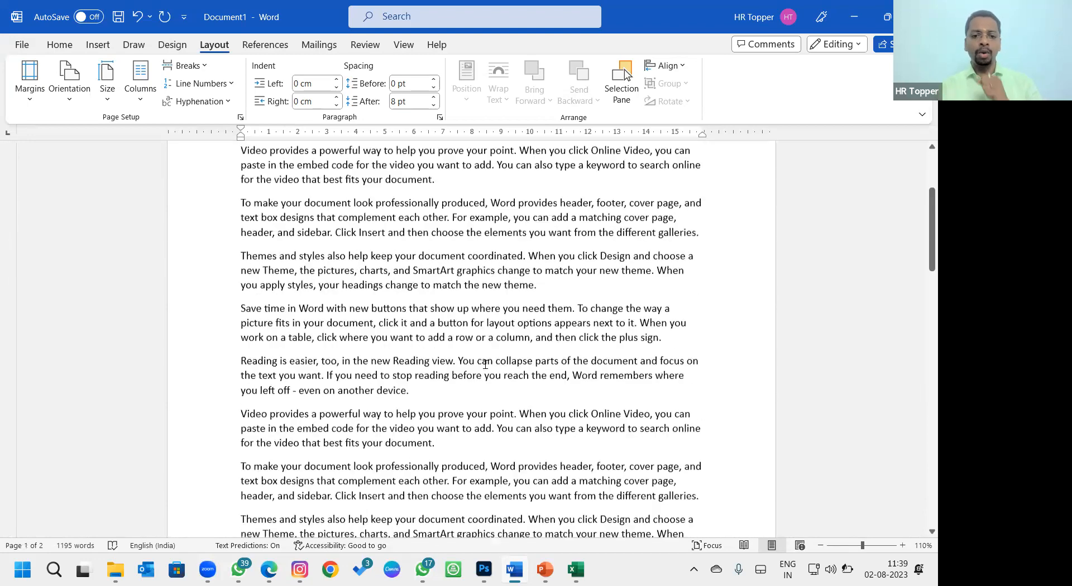
scroll(487, 366, "down", 10)
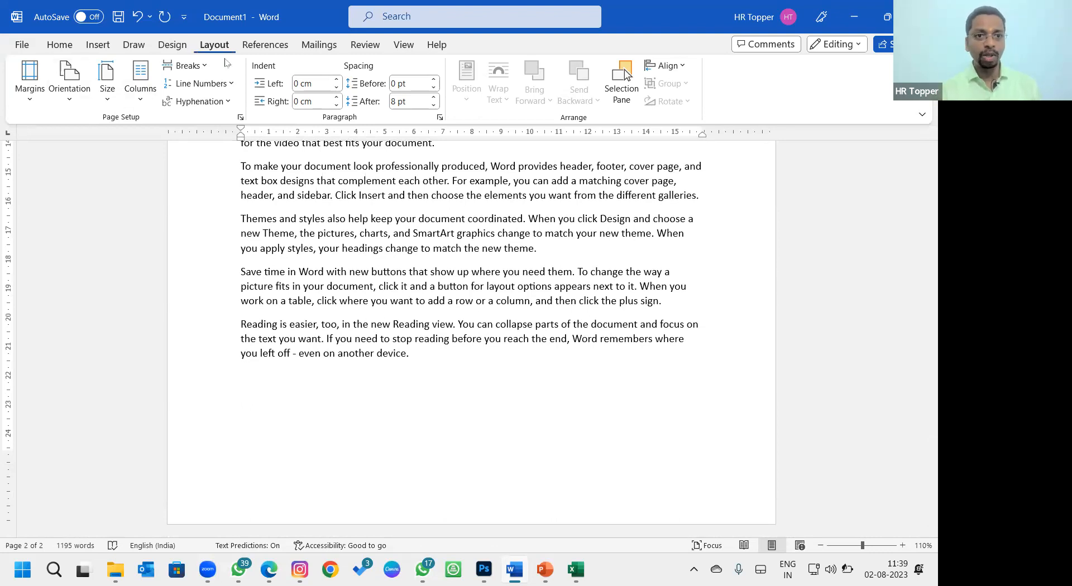
Step: Switch the page orientation to Landscape, look over the pages, and return it to Portrait
left_click(70, 94)
left_click(106, 162)
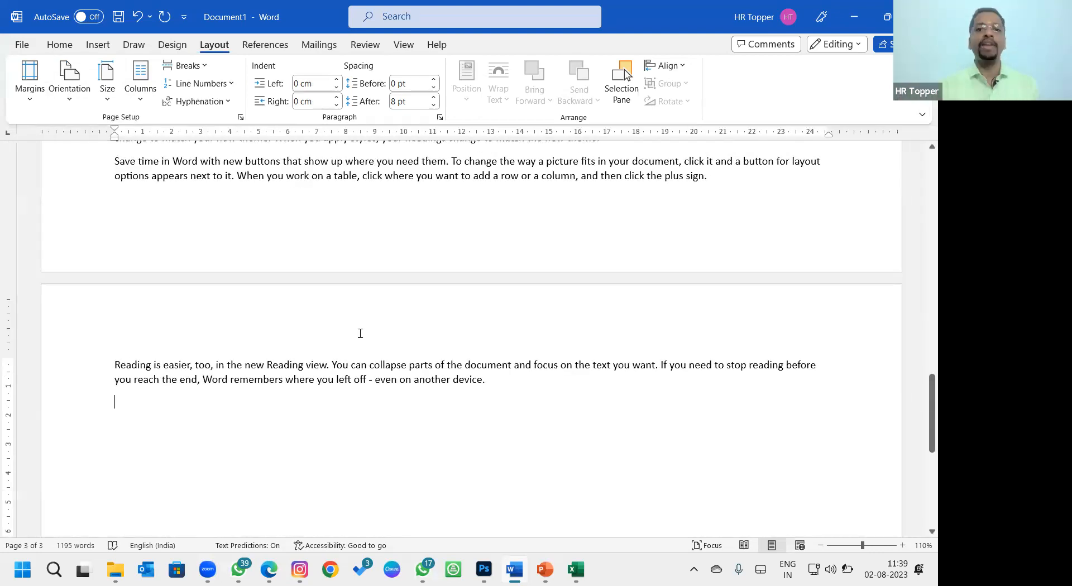
scroll(360, 334, "down", 6)
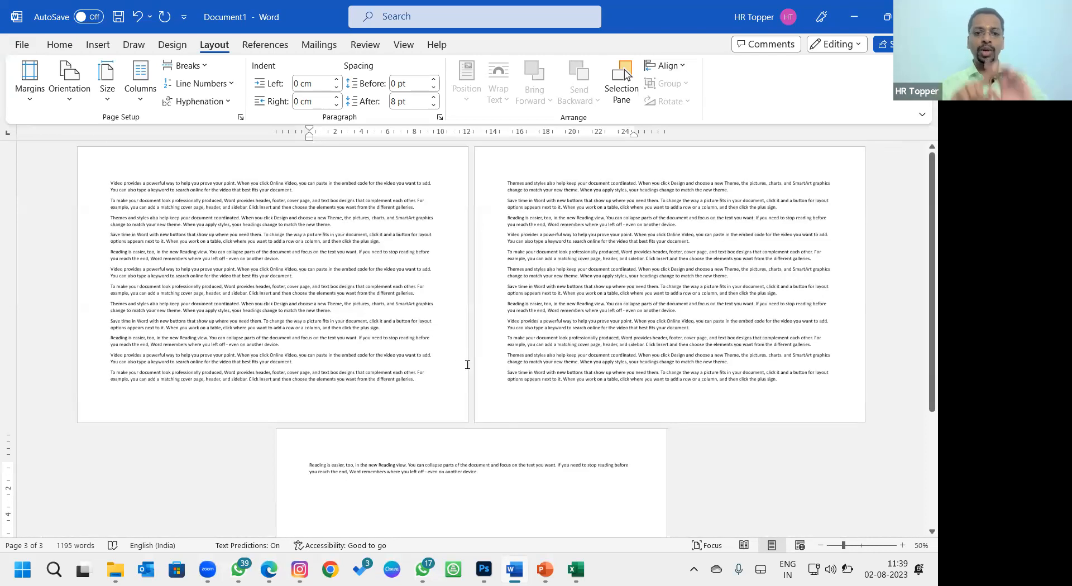
left_click(71, 77)
left_click(85, 126)
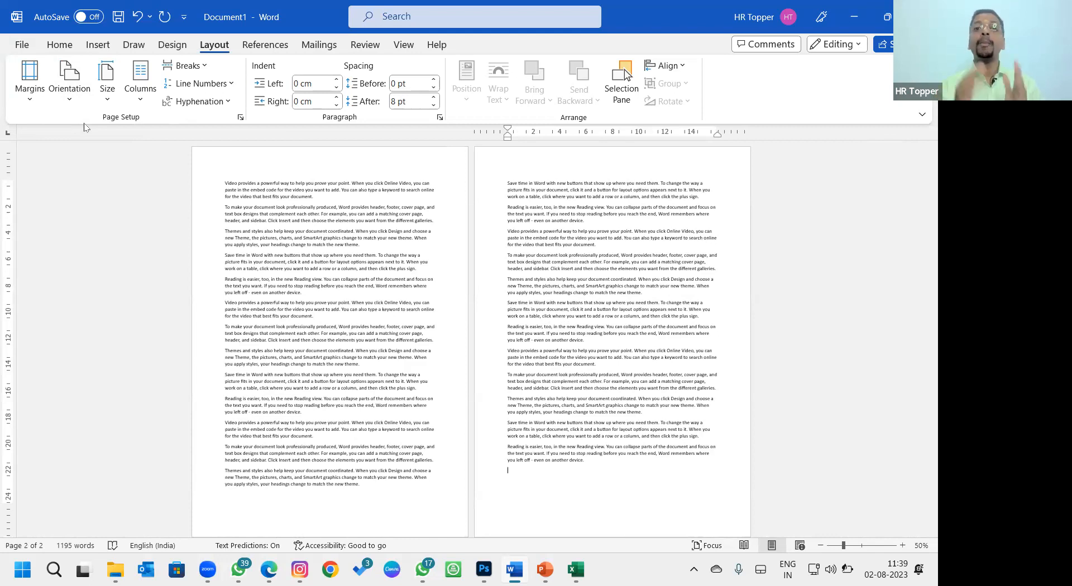
Step: Clear the document and generate 20 paragraphs of sample text with =RAND(20)
key("ctrl+a")
key("BackSpace")
type("=")
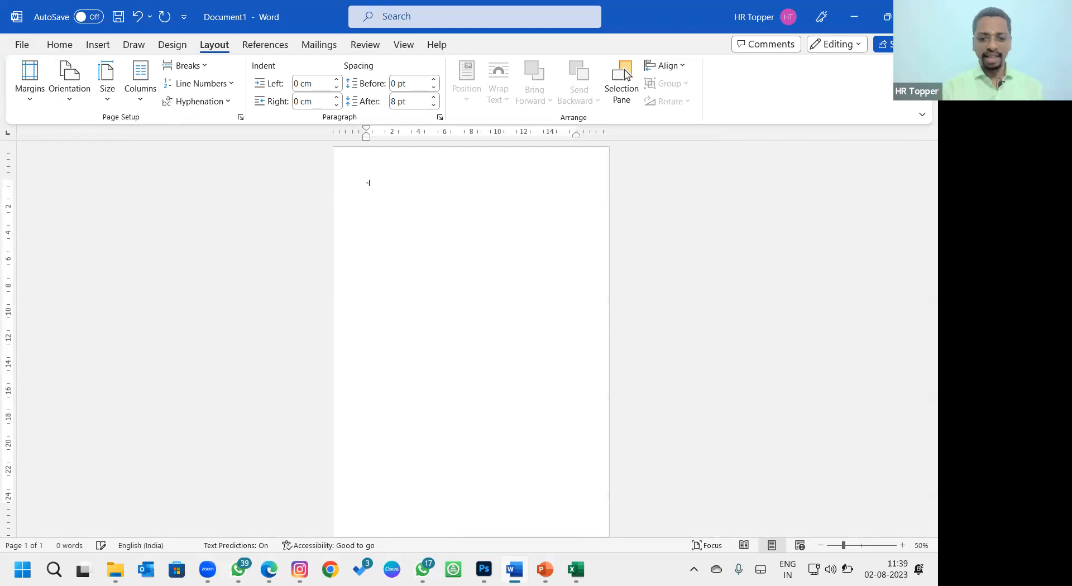
type("rAND(")
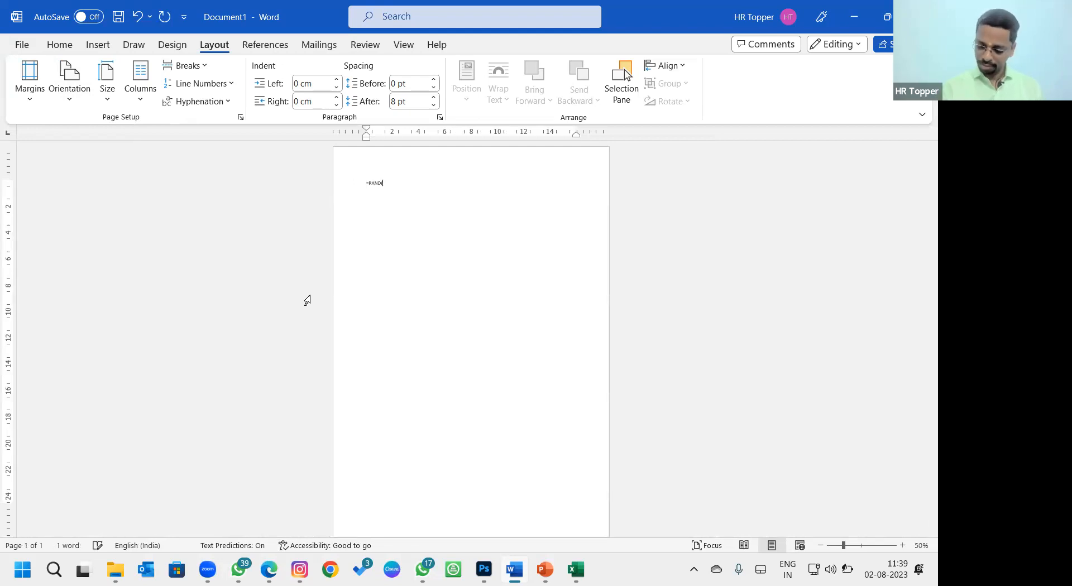
type(")")
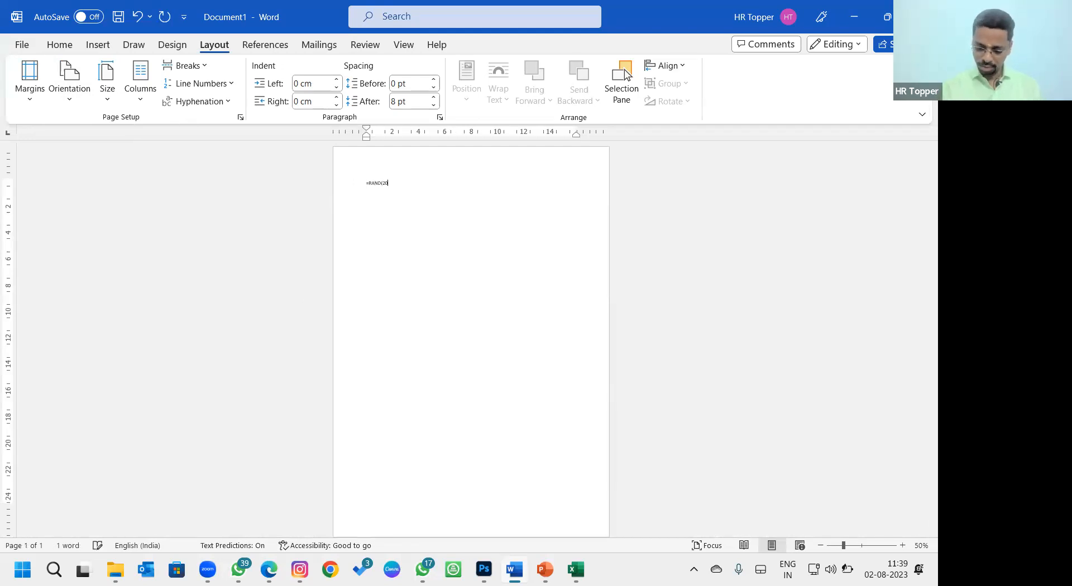
key("Return")
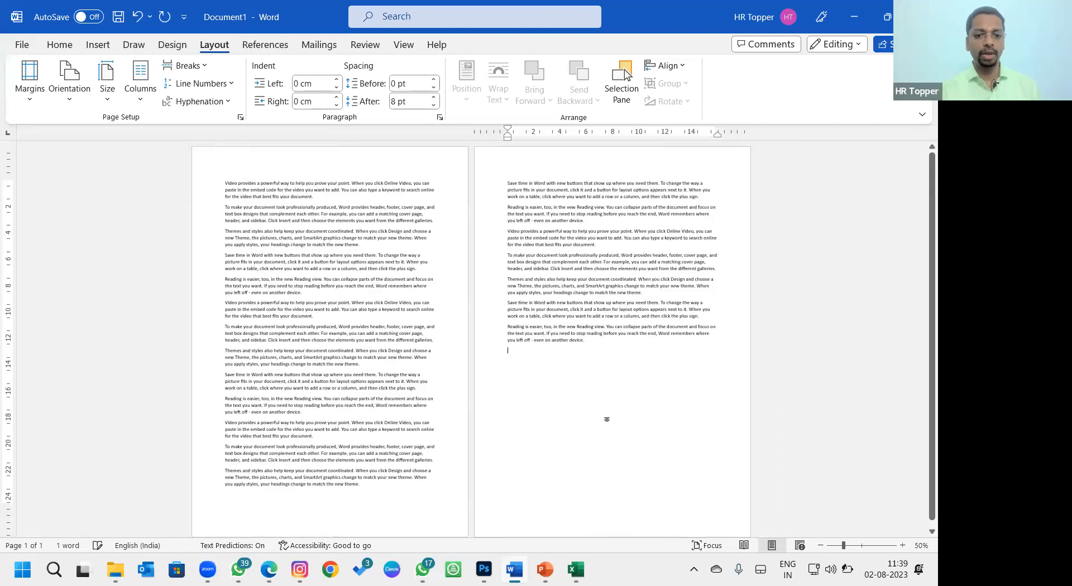
scroll(607, 419, "down", 1)
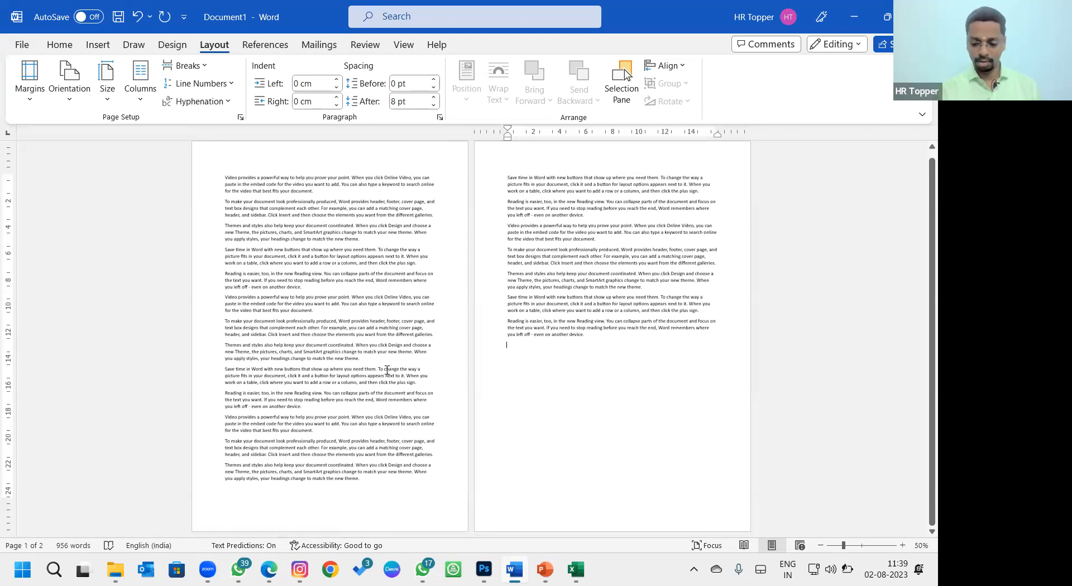
left_click(422, 376)
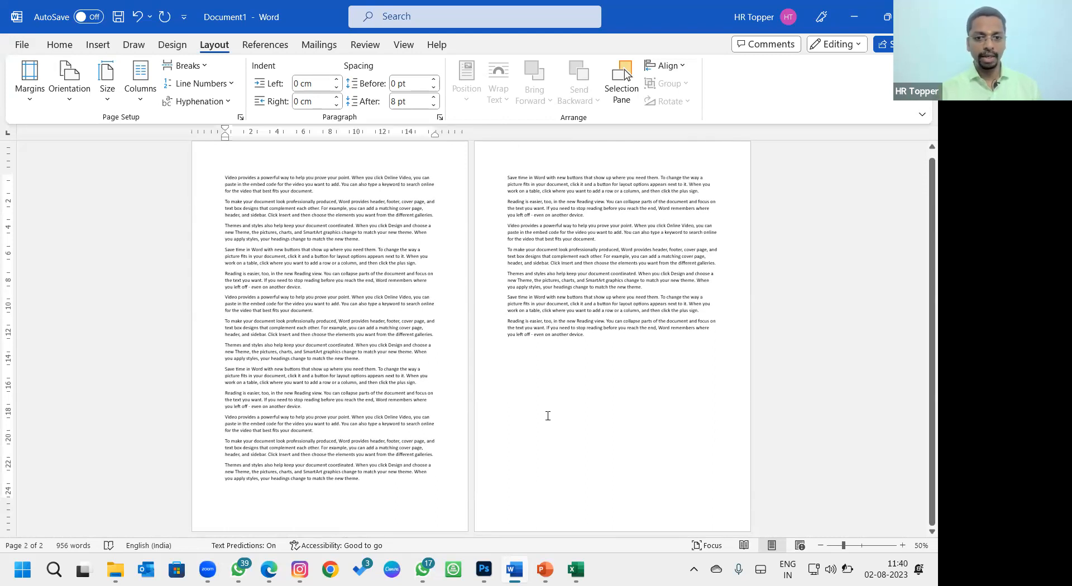
Step: Clear the document and generate 50 paragraphs of sample text with =RAND(50)
key("ctrl+a")
key("Delete")
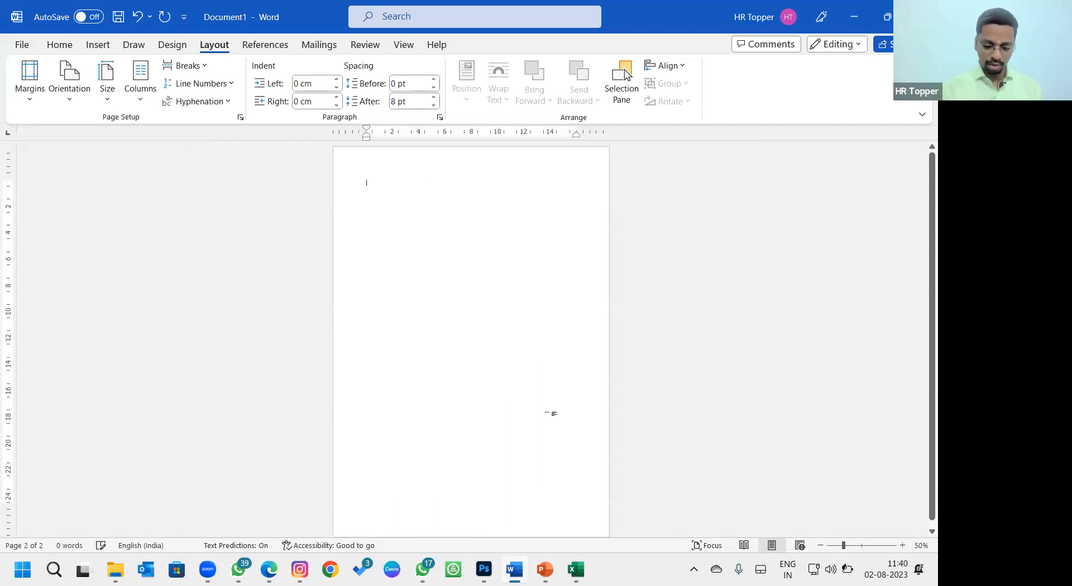
type("=RAND")
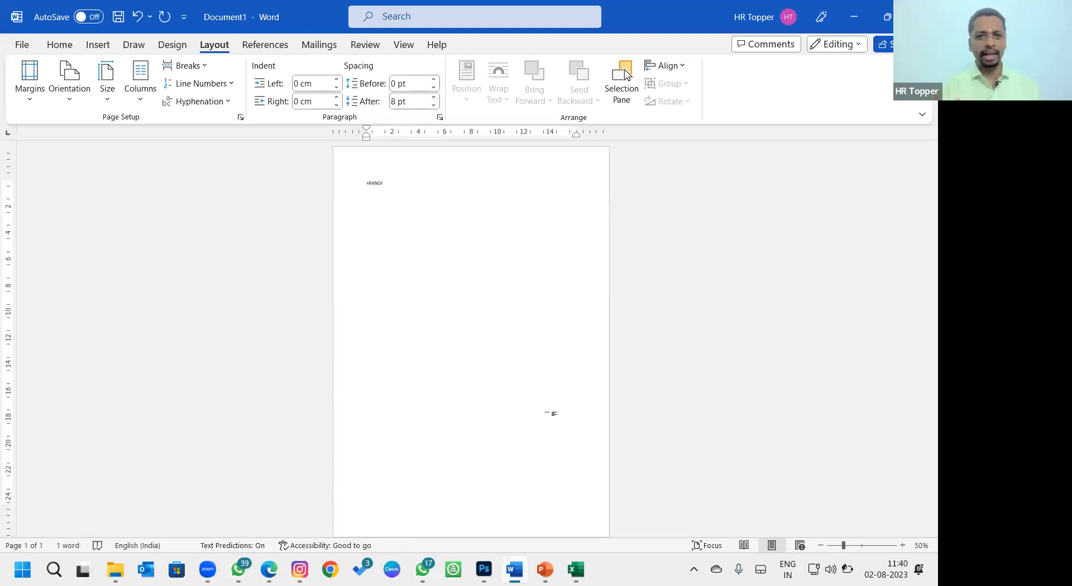
type("(5")
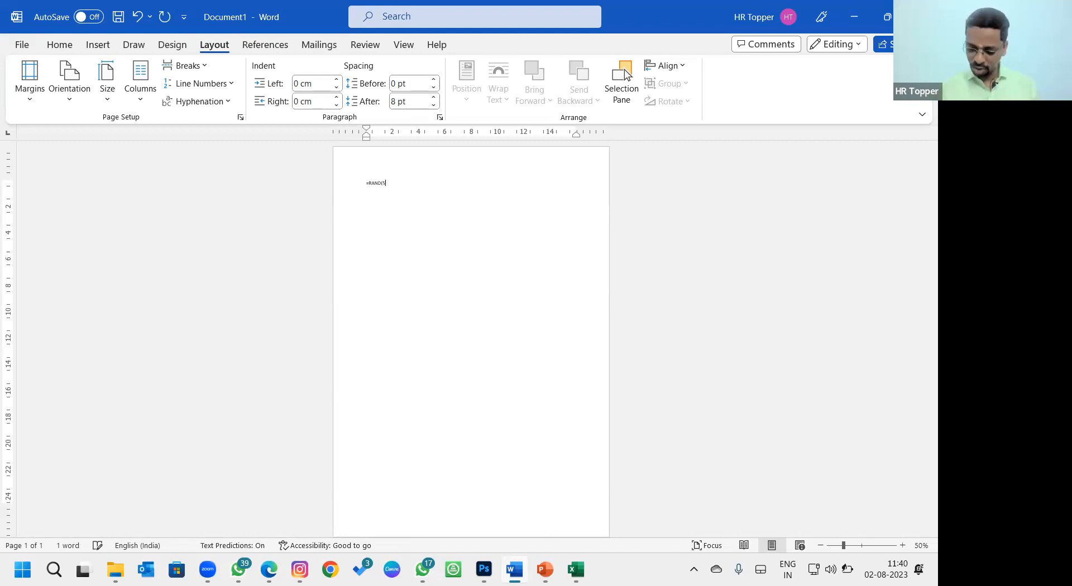
type("0)")
key("Return")
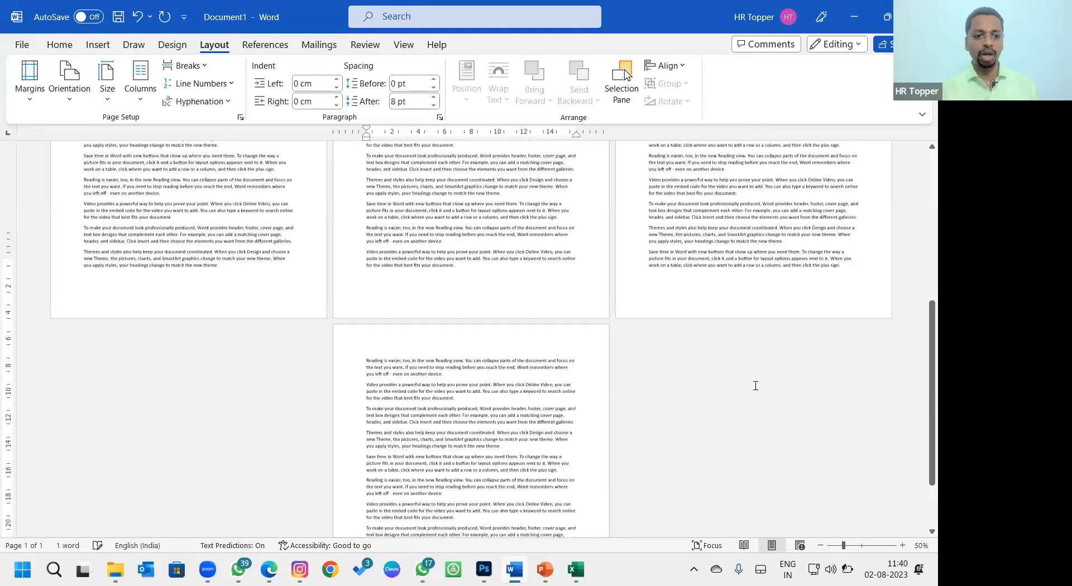
scroll(752, 383, "up", 6)
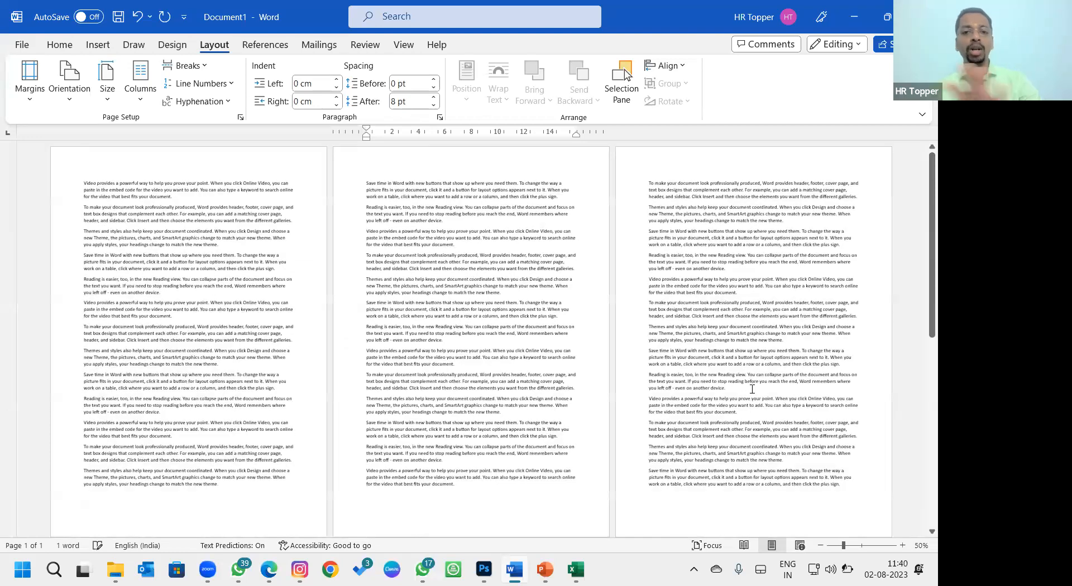
scroll(752, 395, "down", 7)
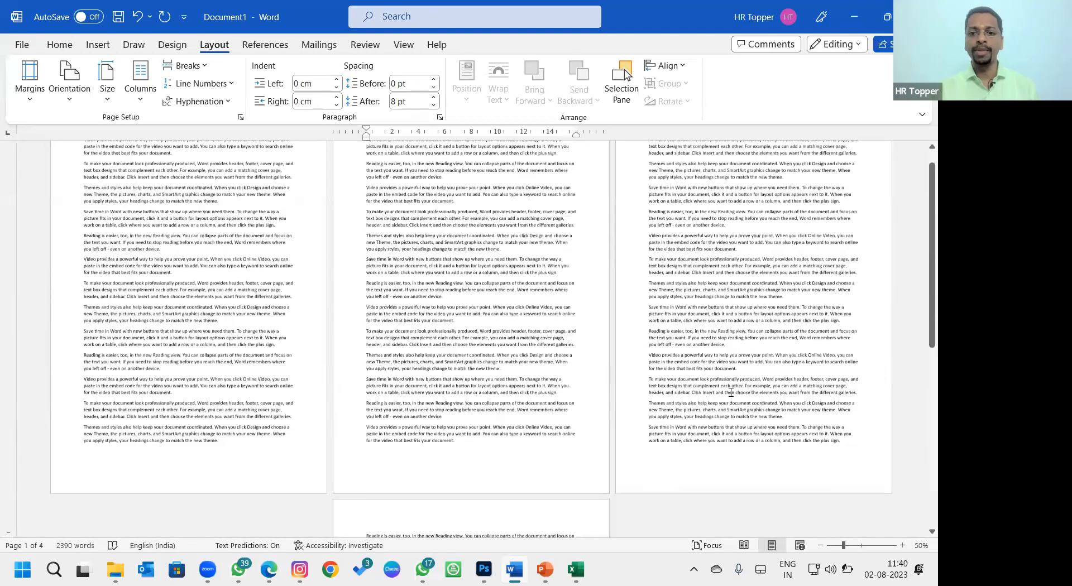
Step: Add one empty paragraph after the last paragraph on page 2
left_click(651, 189)
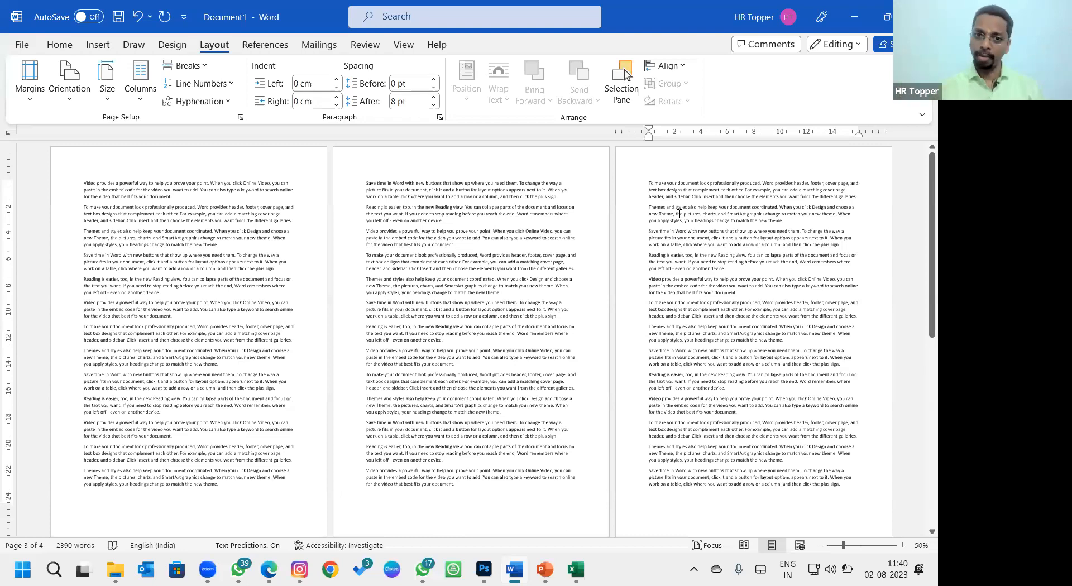
scroll(679, 214, "up", 5)
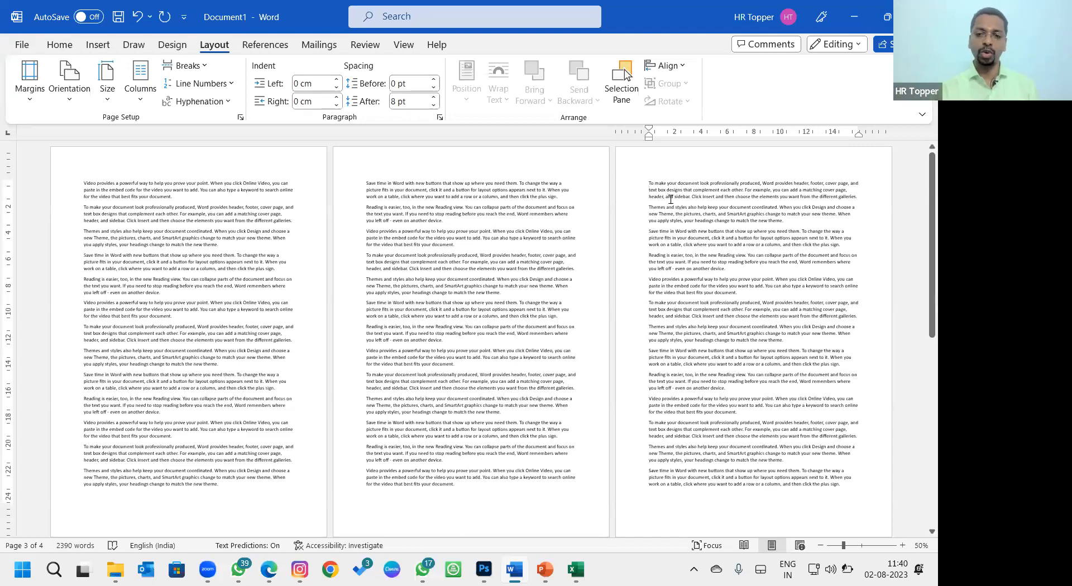
scroll(566, 300, "down", 6)
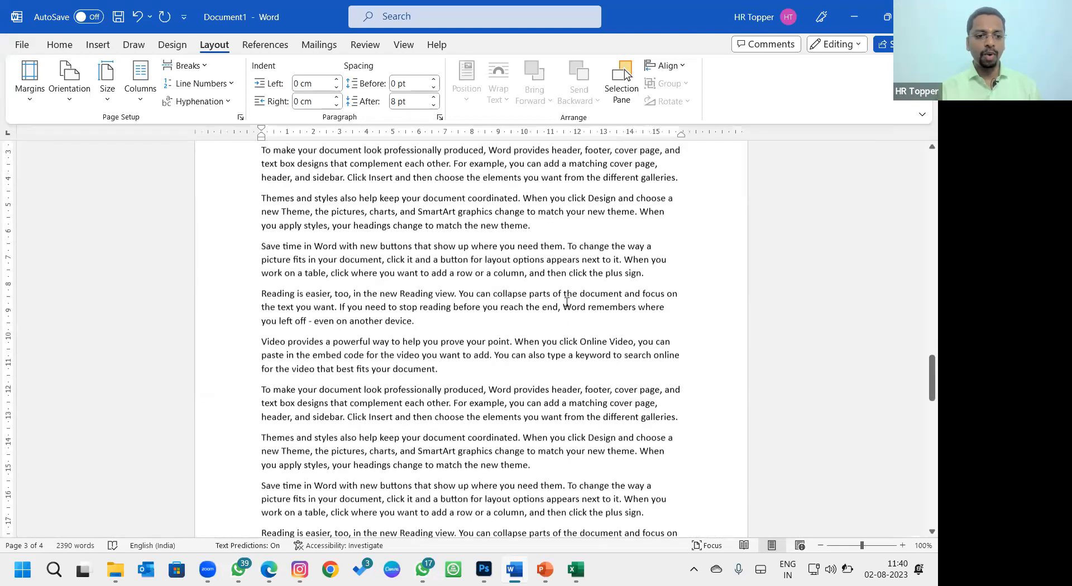
scroll(563, 302, "up", 7)
scroll(589, 293, "up", 1)
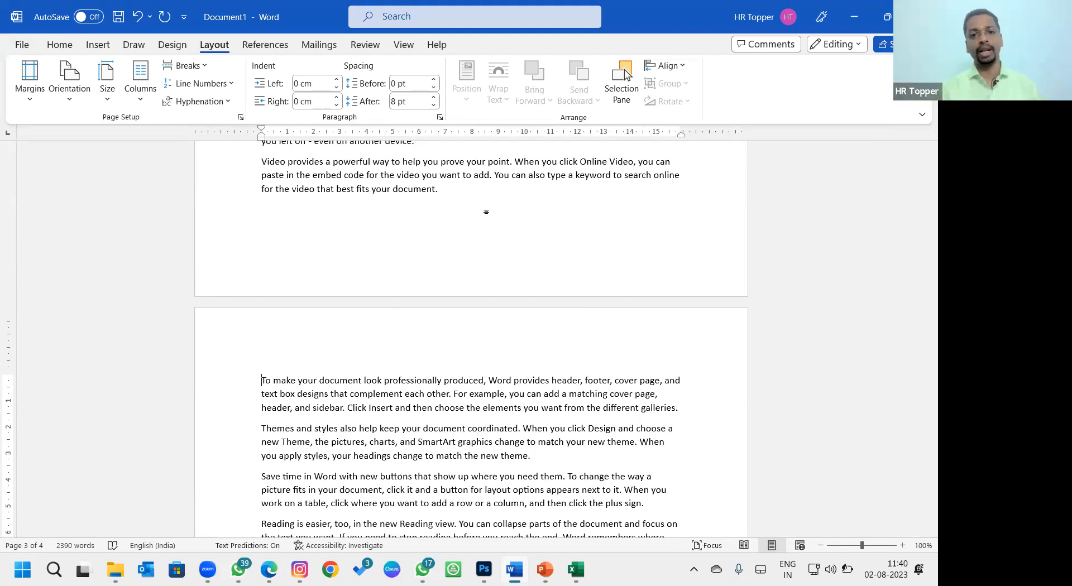
left_click(497, 200)
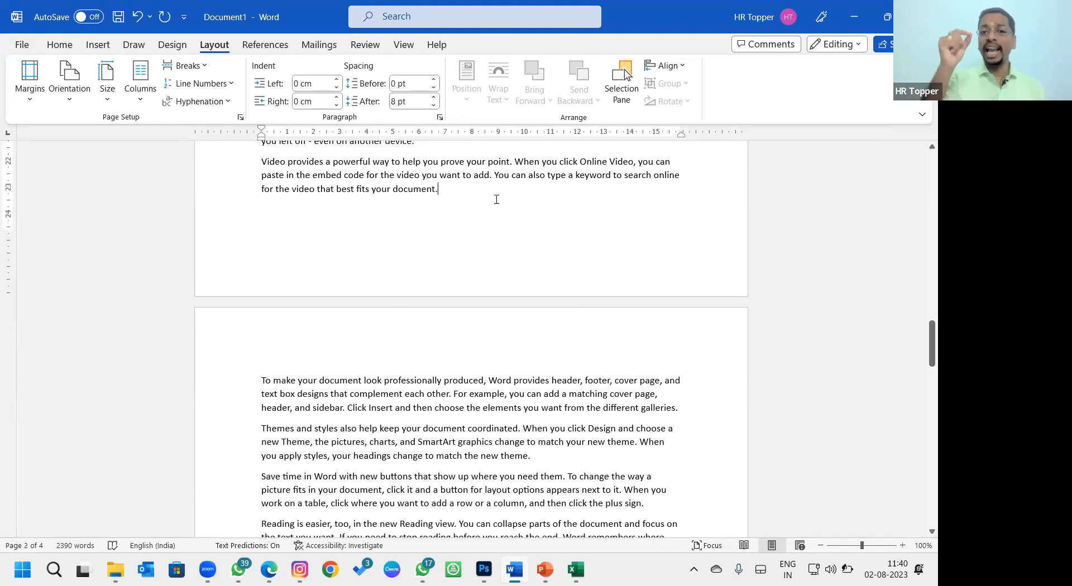
key("Return")
key("Return")
key("Return")
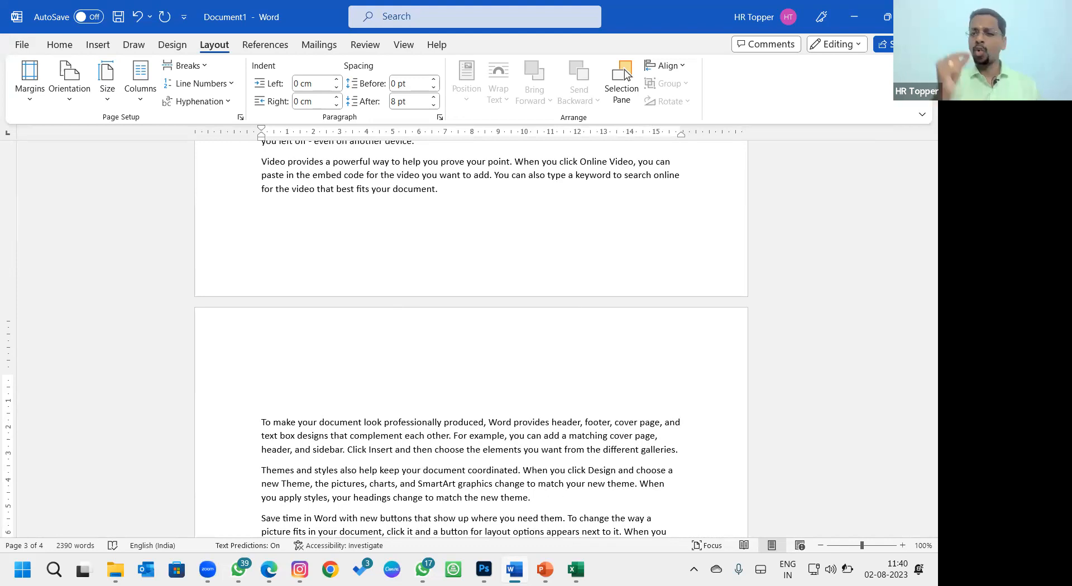
key("BackSpace")
key("BackSpace")
key("BackSpace")
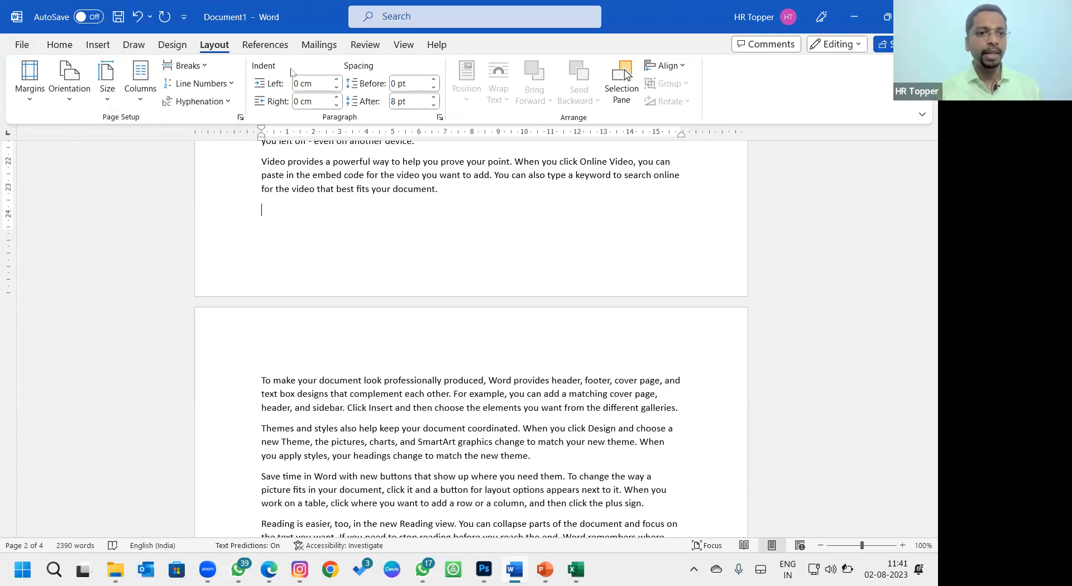
mouse_move(223, 38)
left_mouse_down()
mouse_move(187, 47)
mouse_move(236, 55)
mouse_move(226, 34)
left_mouse_up()
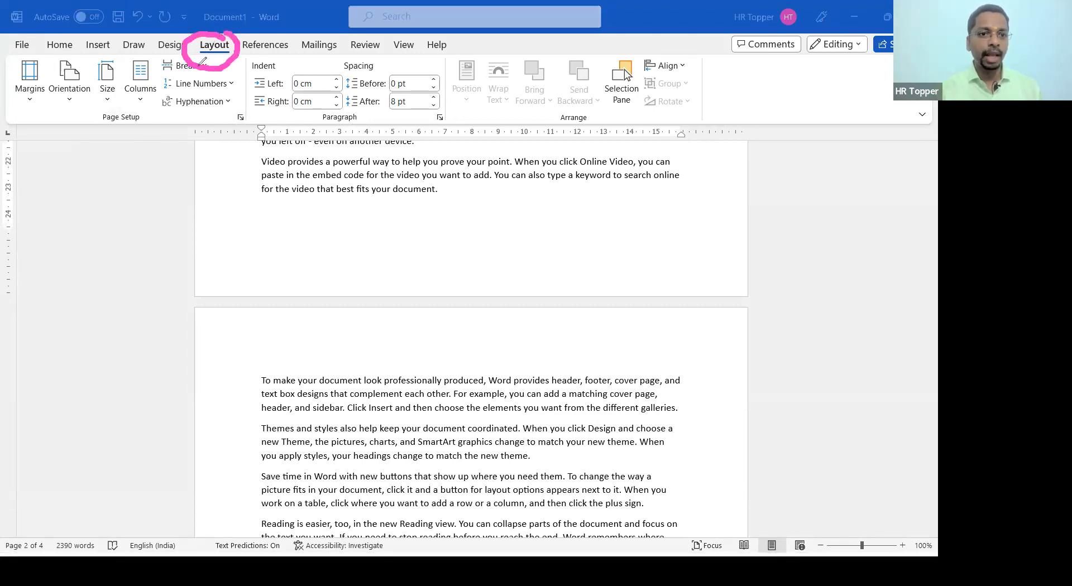
mouse_move(154, 113)
left_mouse_down()
mouse_move(87, 134)
mouse_move(146, 106)
left_mouse_up()
mouse_move(250, 107)
left_mouse_down()
mouse_move(222, 124)
mouse_move(252, 132)
mouse_move(255, 108)
left_mouse_up()
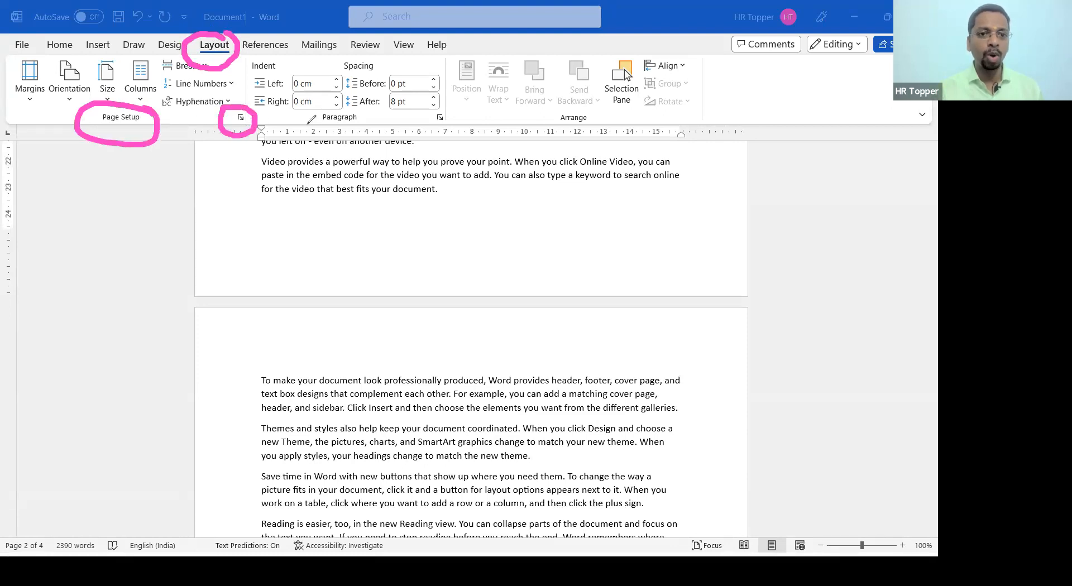
key("Escape")
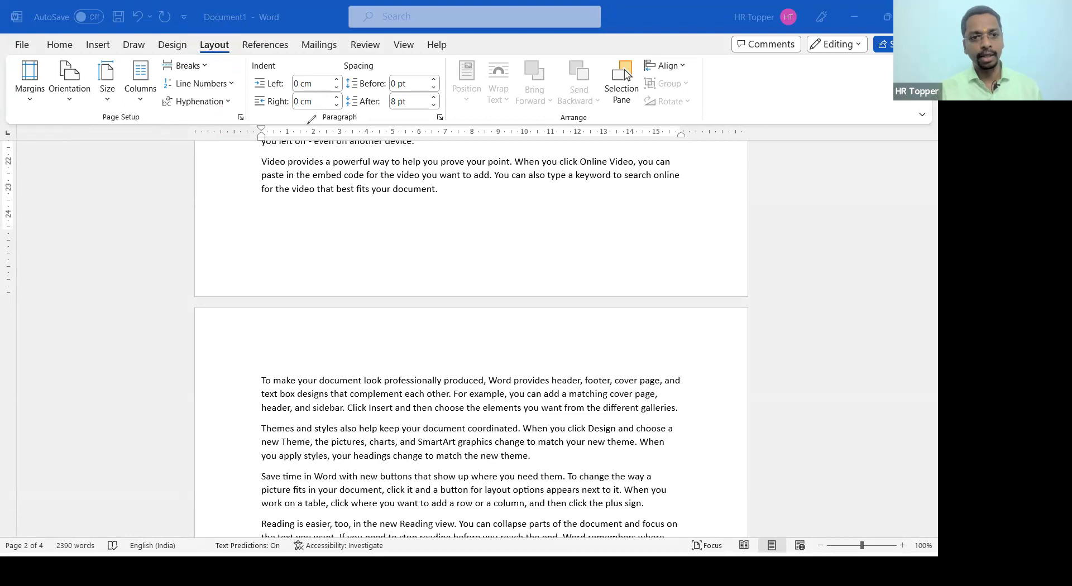
Step: Apply Landscape orientation to the whole document through Page Setup and undo the change
left_click(241, 118)
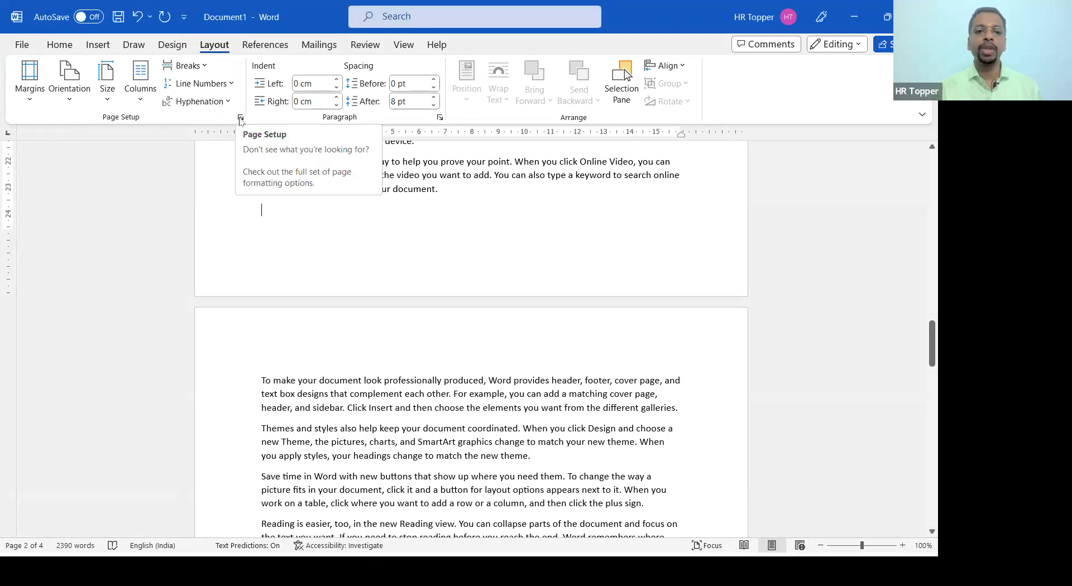
left_click(241, 118)
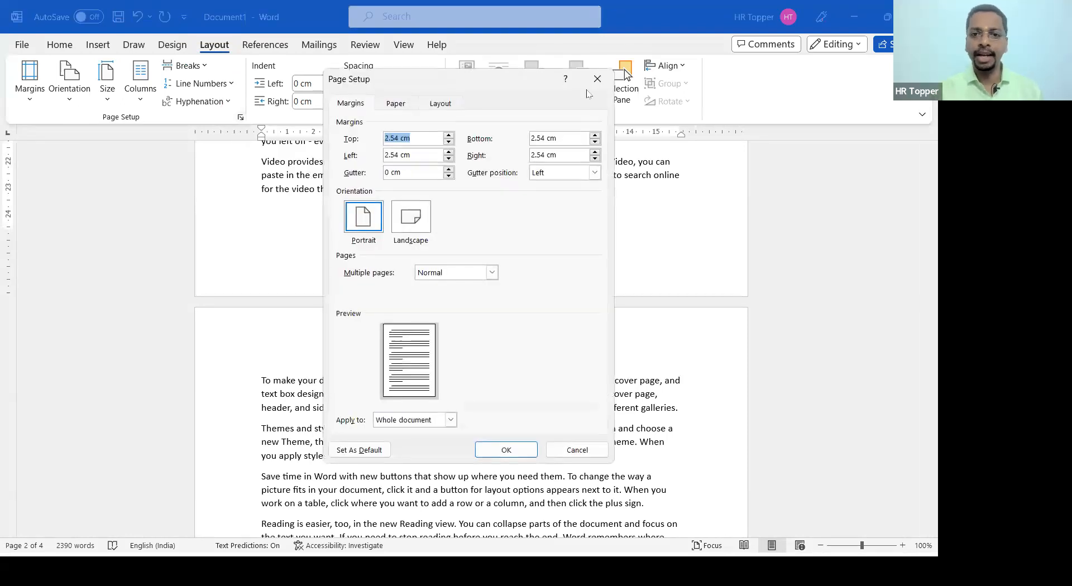
left_click_drag(385, 82, 660, 81)
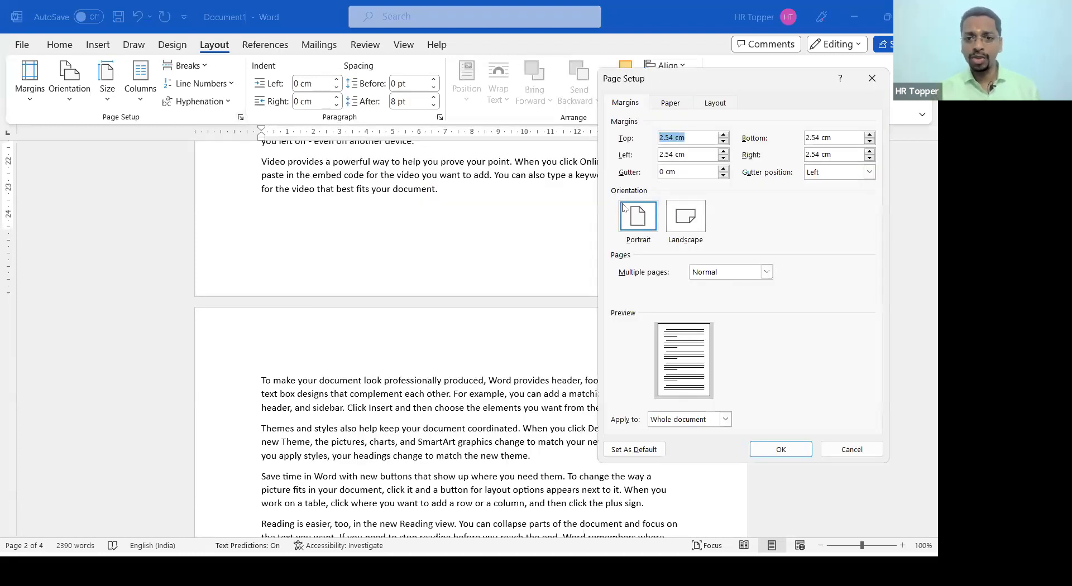
left_click(692, 224)
left_click(784, 446)
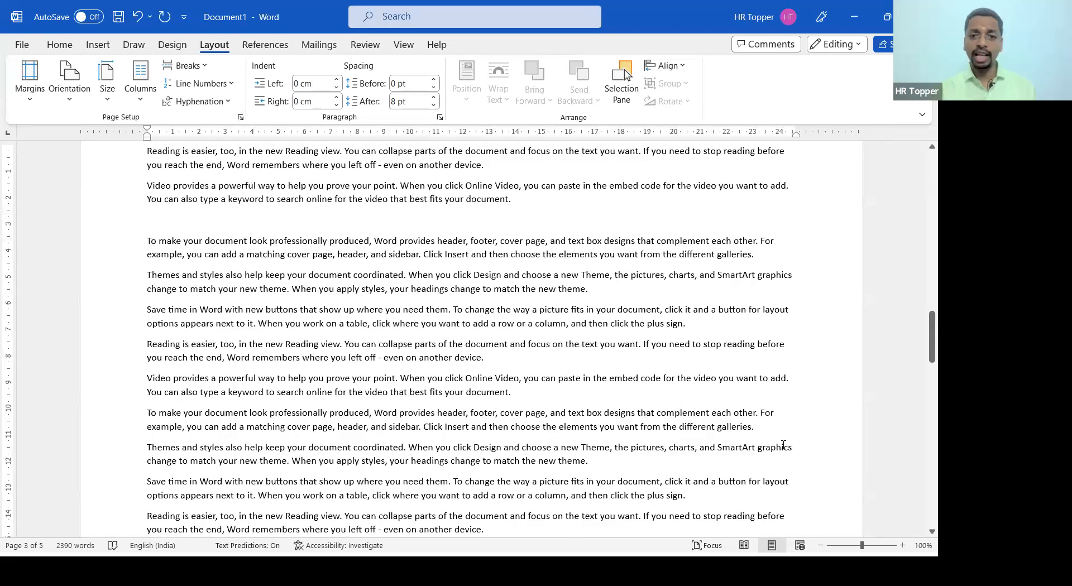
key("ctrl+z")
left_click(70, 81)
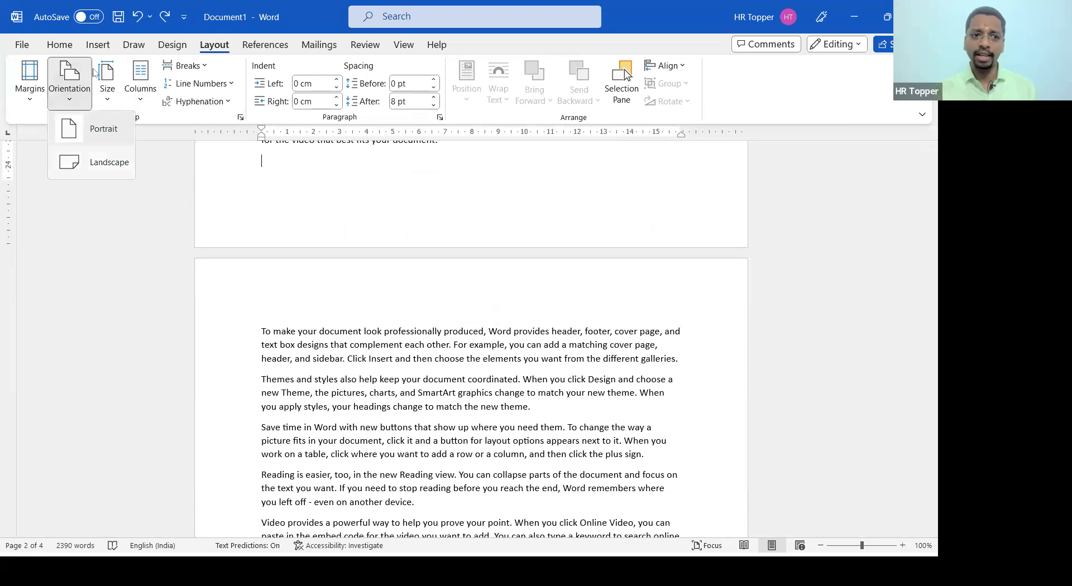
left_click(225, 163)
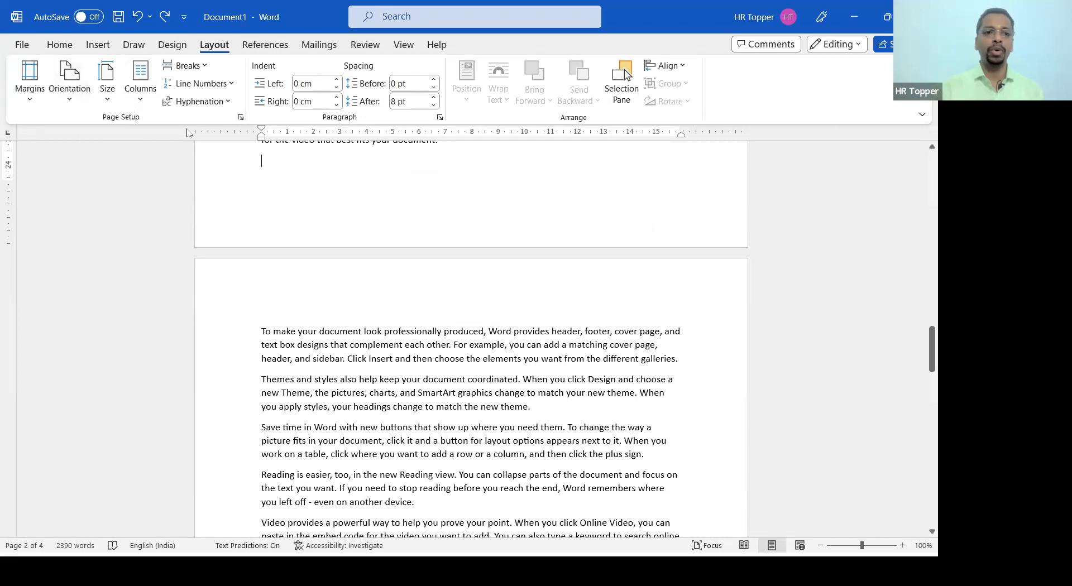
Step: Set Landscape orientation through Page Setup, applied to This point forward from the empty paragraph ending page 2
left_click(239, 118)
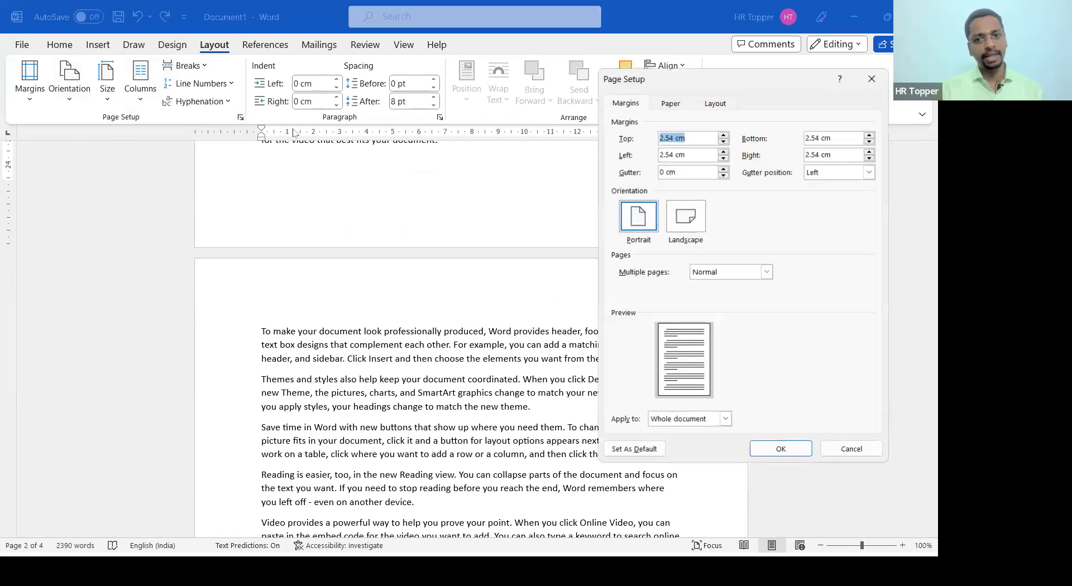
left_click(695, 233)
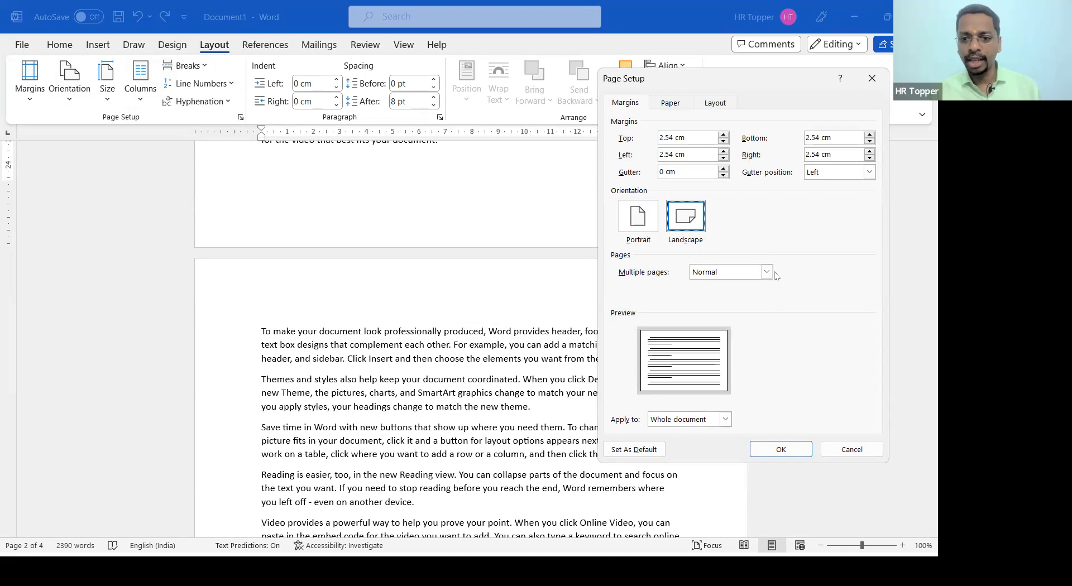
left_click(726, 420)
left_click(726, 419)
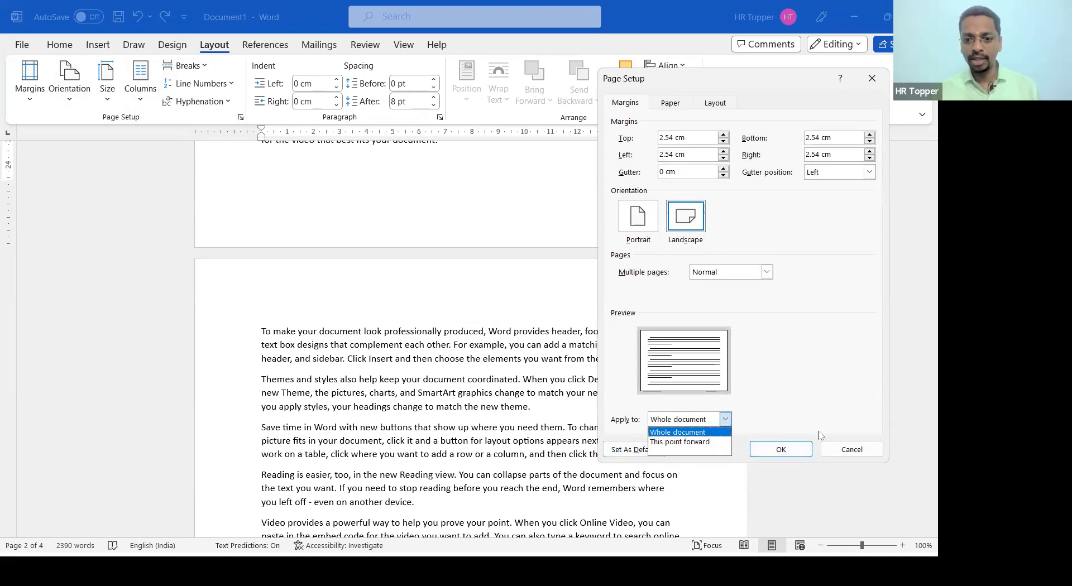
left_click(607, 496)
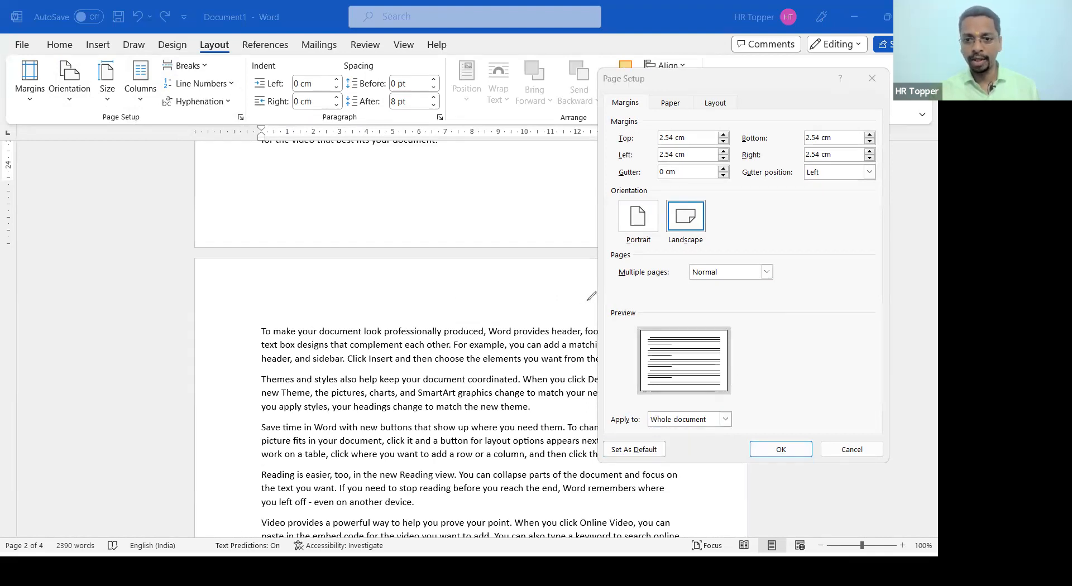
left_click_drag(583, 301, 770, 353)
mouse_move(769, 410)
left_mouse_down()
mouse_move(712, 431)
mouse_move(594, 301)
left_mouse_up()
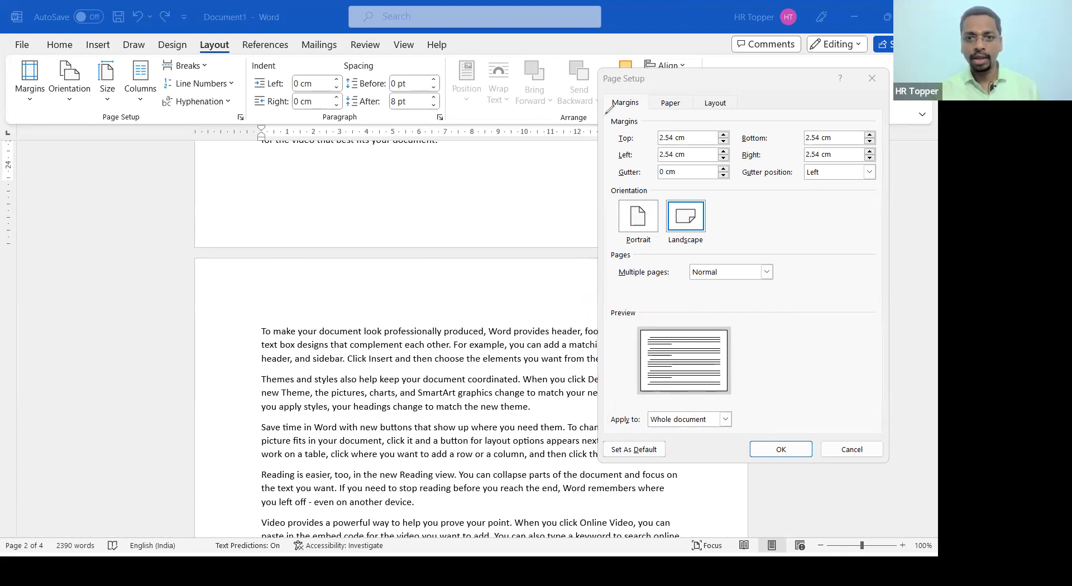
left_click(726, 420)
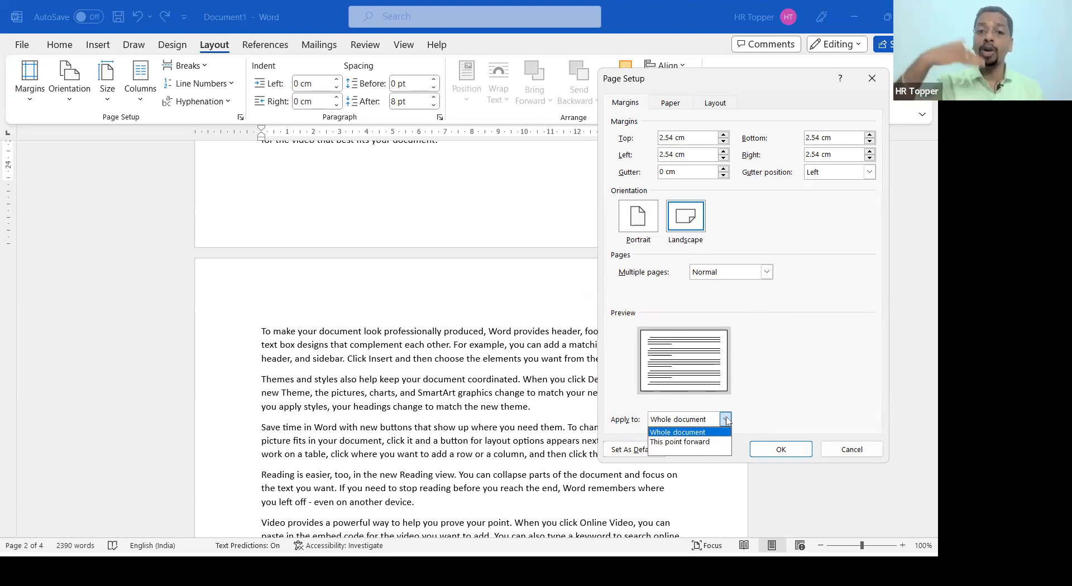
left_click(702, 442)
left_click(781, 449)
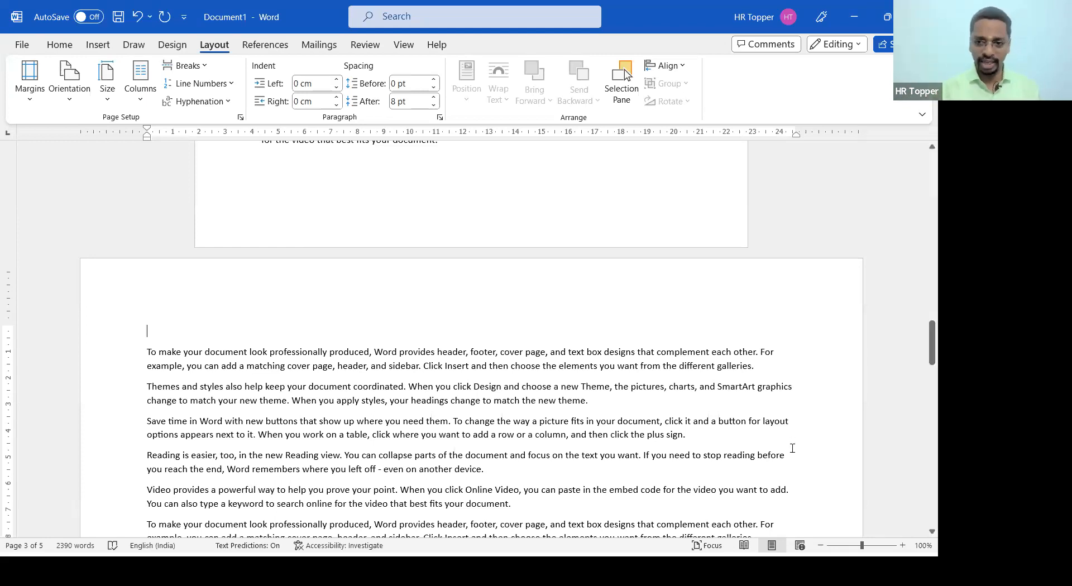
Step: Add a long run of empty paragraphs at the end of the document, extending it onto additional landscape pages
scroll(799, 444, "down", 15)
scroll(791, 444, "down", 15)
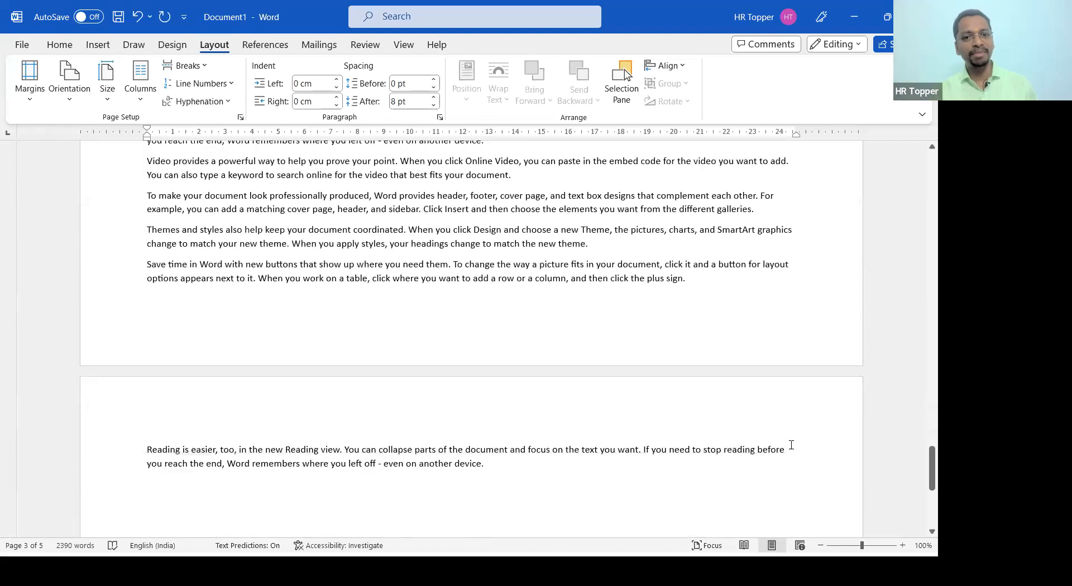
left_click(742, 417)
key("Return")
key("Return")
key("Return")
key("Return")
key("Return")
key("Return")
key("Return")
key("Return")
key("Return")
key("Return")
key("Return")
key("Return")
key("Return")
key("Return")
key("Return")
key("Return")
key("Return")
key("Return")
key("Return")
key("Return")
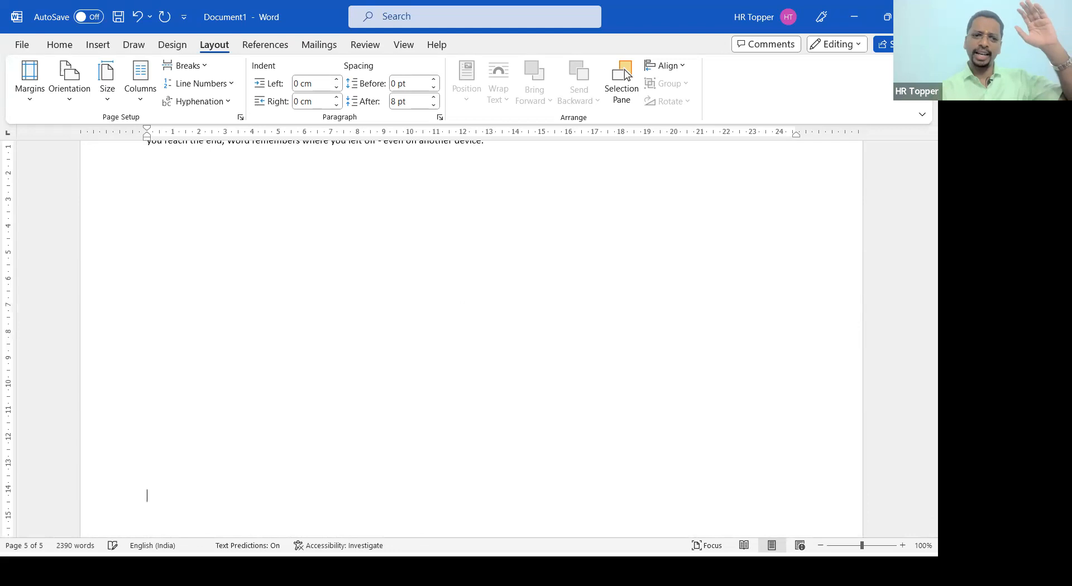
key("Return")
key("Return")
key("Return")
key("Return")
key("Return")
key("Return")
key("Return")
key("Return")
key("Return")
key("Return")
key("Return")
key("Return")
key("Return")
key("Return")
key("Return")
key("Return")
key("Return")
key("Return")
key("Return")
key("Return")
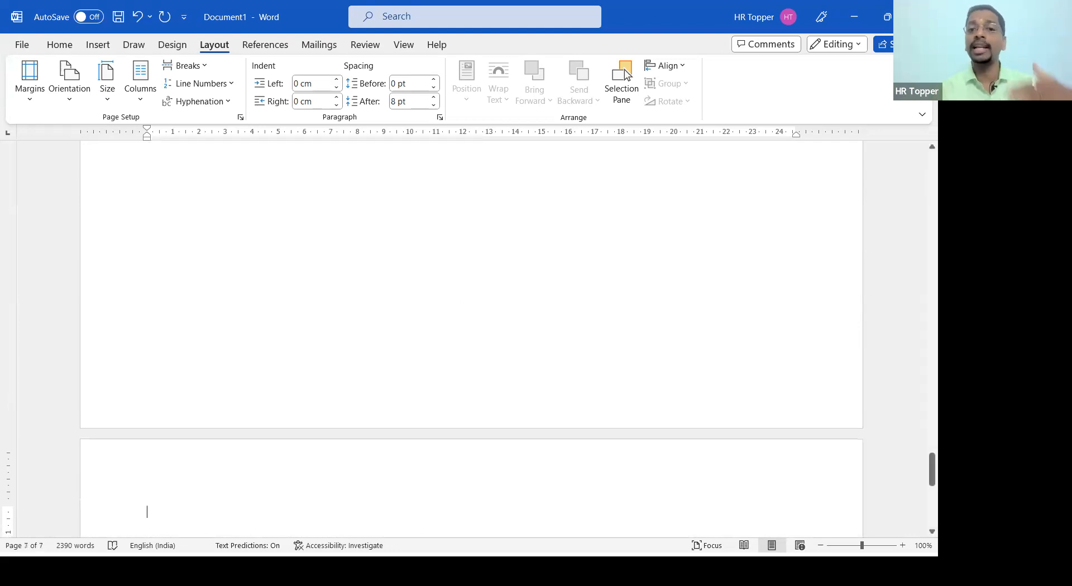
Step: Insert a page break at the start of the first landscape page and remove it again
key("Page_Up")
key("Page_Up")
key("Page_Up")
key("Page_Up")
key("Page_Up")
key("Page_Up")
key("Page_Up")
key("Page_Up")
scroll(246, 349, "down", 3)
key("ctrl+Return")
scroll(281, 322, "up", 9)
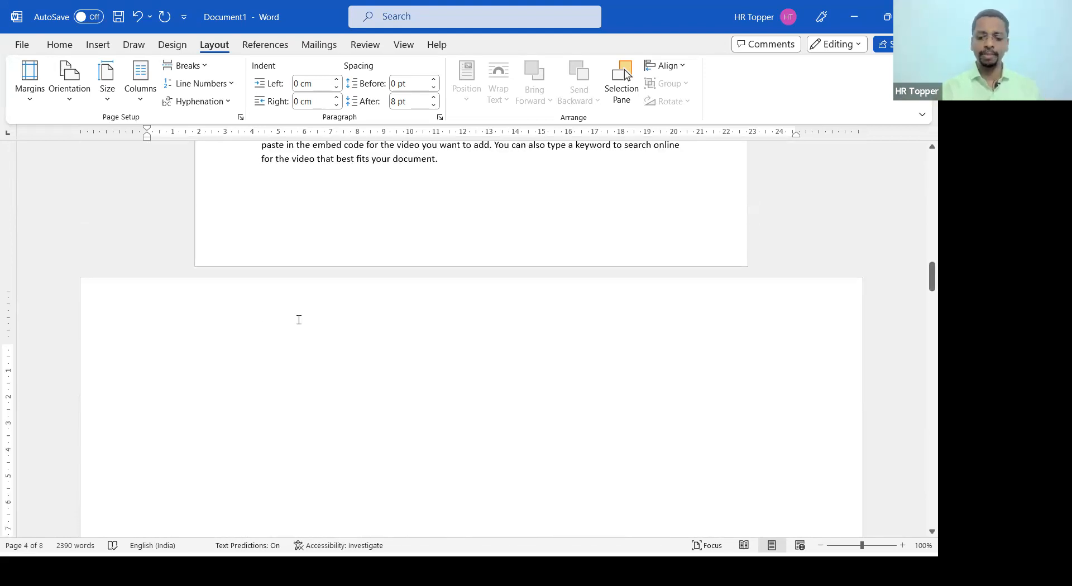
key("BackSpace")
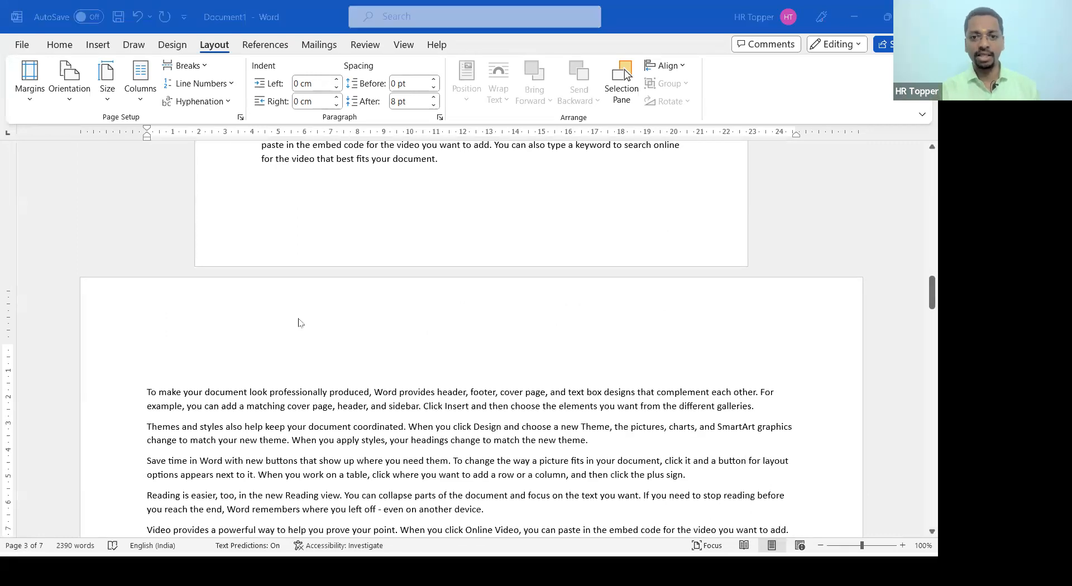
Step: Bring the Commission Table from another open window into the first landscape page and insert a page break after it
key("alt+Tab")
key("alt+Tab")
key("alt+Tab")
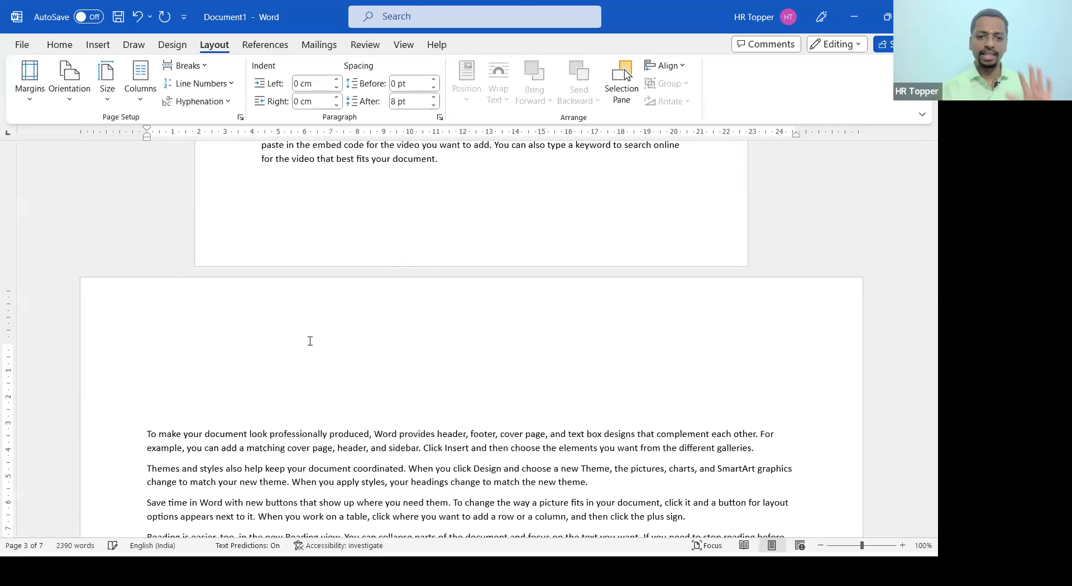
type("Commission Table Employee Name\tChair\tTable\tCub board\tTotal Sales\tCommission Anand Mudaliar\t₹69,200\t₹49,200\t₹57,300\t₹1,75,700\t3514 Seemaa Mudaliar\t₹56,100\t₹45,400\t₹77,600\t₹1,79,100\t3582 Shankar Rathod\t₹50,400\t₹83,900\t₹78,400\t₹2,12,700\t4254 Ramesh Rathod\t₹75,300\t₹46,500\t₹83,700\t₹2,05,500\t4110 Rakesh Chourasia\t₹60,100\t₹46,300\t₹79,600\t₹1,86,000\t3720 Bharatbhai\t₹45,000\t₹25,000\t₹20,000\t₹90,000\tWork Hard Meghjibhai Korat\t₹51,200\t₹83,100\t₹76,000\t₹2,10,300\t4206 Parbatabhai\t₹62,400\t₹83,300\t₹47,400\t₹1,93,100\t3862 Rathod Kantibhai D.\t₹49,000\t₹25,000\t₹35,000\t₹1,09,000\tWork Hard Prajapati Sukhdevbhai G.\t₹69,000\t₹54,300\t₹58,200\t₹1,81,500\t3630")
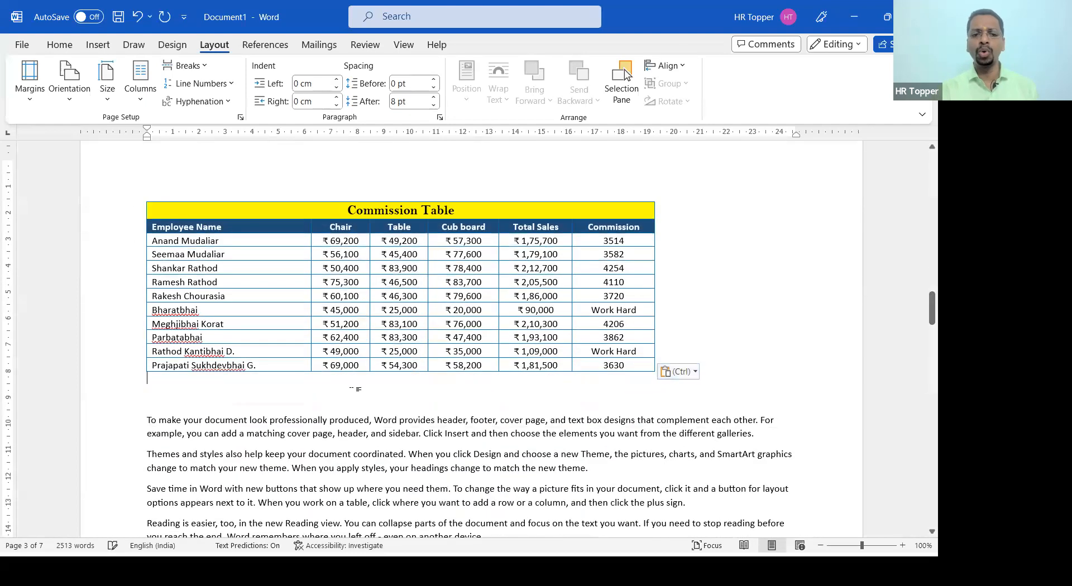
key("ctrl+Return")
scroll(472, 335, "up", 8)
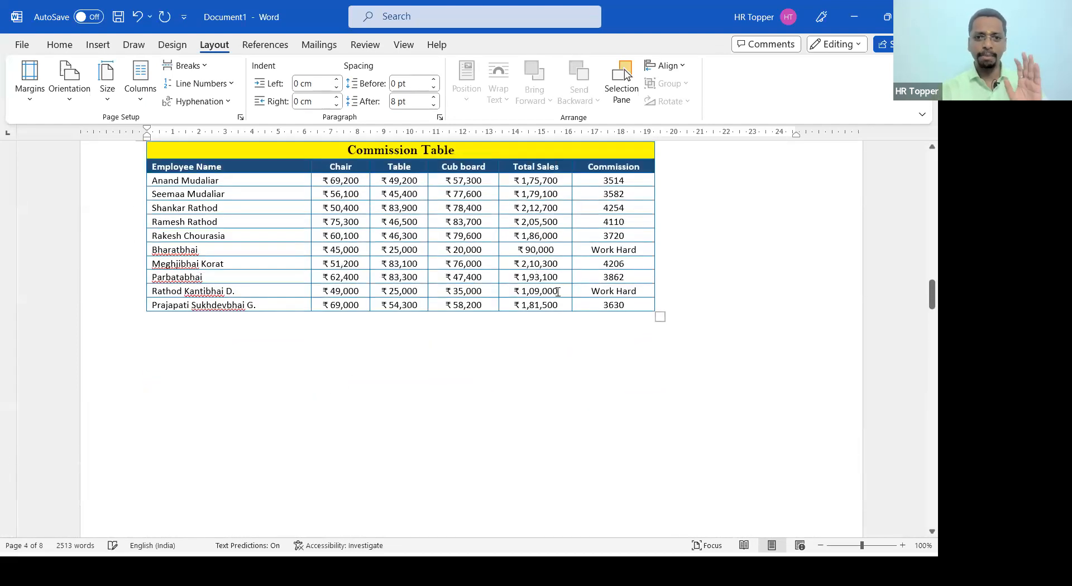
scroll(752, 450, "down", 1)
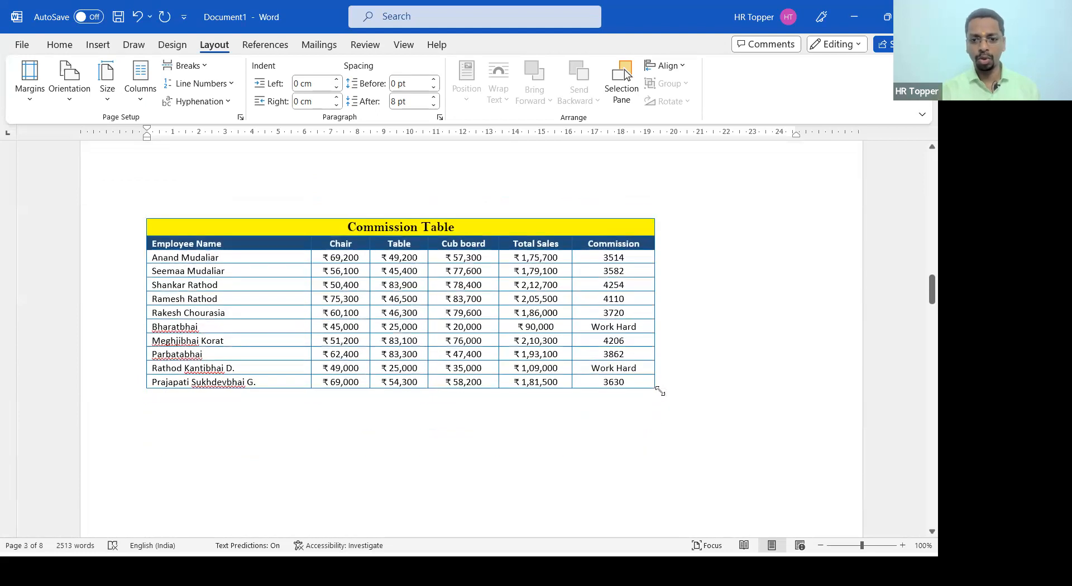
Step: Enlarge the Commission Table to about 23 cm wide with taller rows and insert a page break below it
left_click_drag(660, 394, 756, 471)
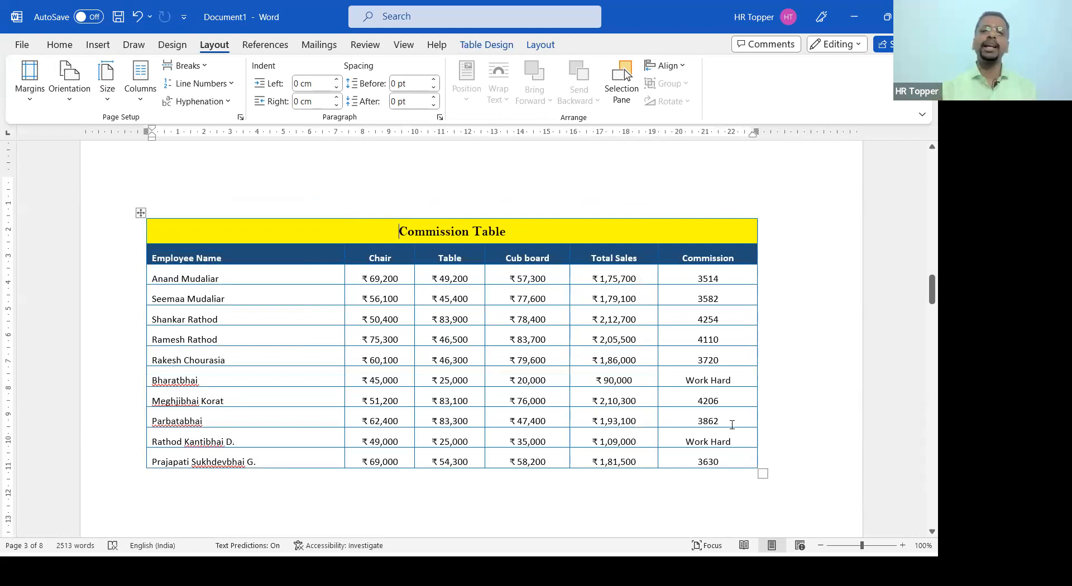
scroll(730, 416, "down", 3)
left_click(608, 352)
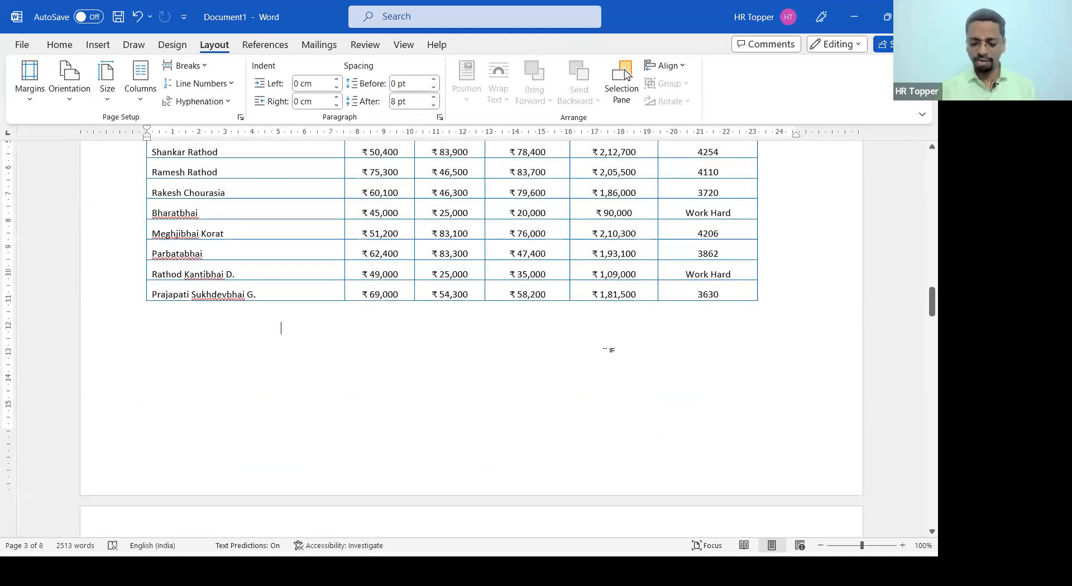
key("ctrl+Return")
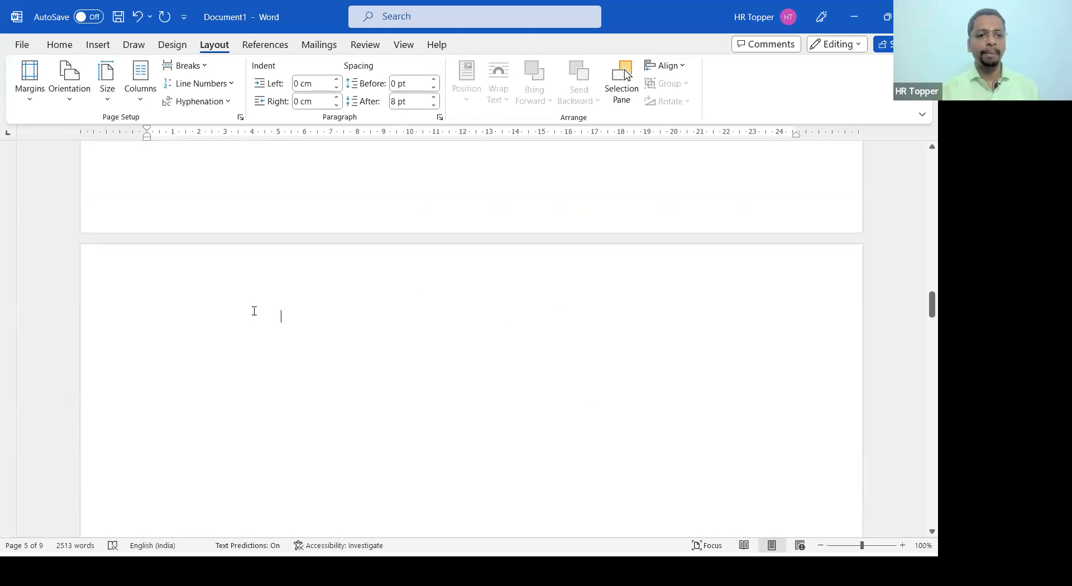
Step: Undo the last page break, add empty paragraphs and paste a second copy of the Commission Table on the following landscape page
key("ctrl+z")
key("Return")
key("Return")
key("Return")
key("Return")
key("Return")
key("Return")
type("Commission Table Employee Name\tChair\tTable\tCub board\tTotal Sales\tCommission Anand Mudaliar\t₹ 69,200\t₹ 49,200\t₹ 57,300\t₹ 1,75,700\t3514 Seemaa Mudaliar\t₹ 56,100\t₹ 45,400\t₹ 77,600\t₹ 1,79,100\t3582 Shankar Rathod\t₹ 50,400\t₹ 83,900\t₹ 78,400\t₹ 2,12,700\t4254 Ramesh Rathod\t₹ 75,300\t₹ 46,500\t₹ 83,700\t₹ 2,05,500\t4110 Rakesh Chourasia\t₹ 60,100\t₹ 46,300\t₹ 79,600\t₹ 1,86,000\t3720 Bharatbhai\t₹ 45,000\t₹ 25,000\t₹ 20,000\t₹ 90,000\tWork Hard Meghjibhai Korat\t₹ 51,200\t₹ 83,100\t₹ 76,000\t₹ 2,10,300\t4206 Parbatabhai\t₹ 62,400\t₹ 83,300\t₹ 47,400\t₹ 1,93,100\t3862 Rathod Kantibhai D.\t₹ 49,000\t₹ 25,000\t₹ 35,000\t₹ 1,09,000\tWork Hard Prajapati Sukhdevbhai G.\t₹ 69,000\t₹ 54,300\t₹ 58,200\t₹ 1,81,500\t3630")
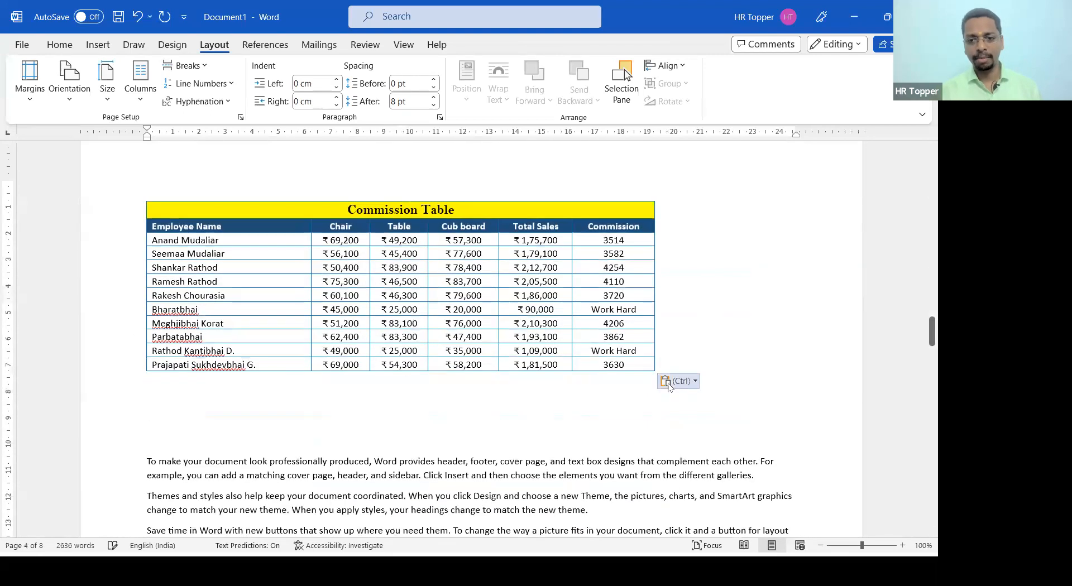
Step: Push the sample text below the second Commission Table onto a new page using a page break and empty paragraphs
key("ctrl+Return")
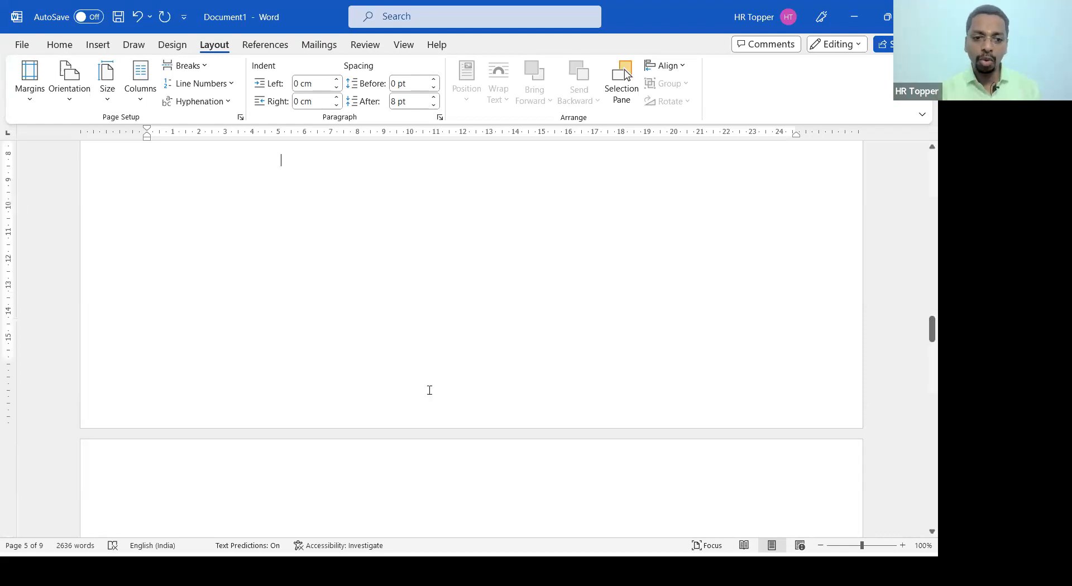
key("ctrl+Return")
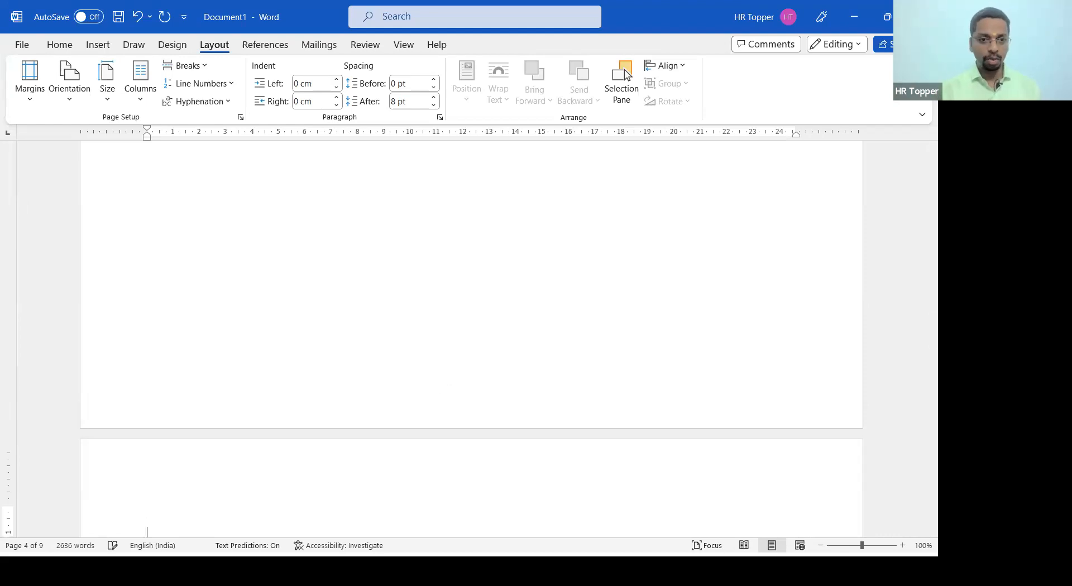
key("ctrl+z")
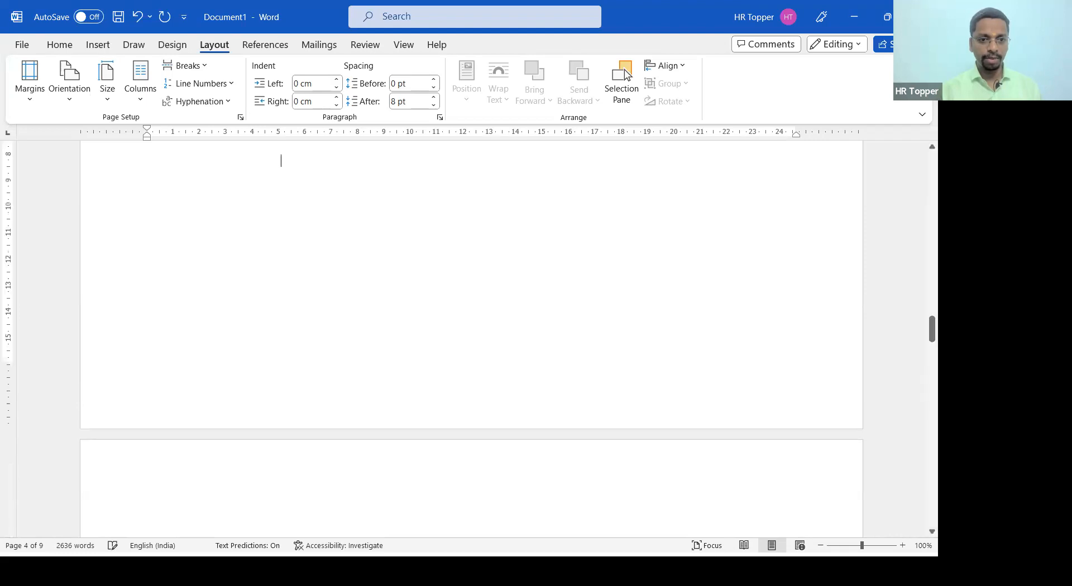
key("Return")
key("Return")
key("Return")
key("Return")
key("Return")
key("Return")
key("Return")
key("Return")
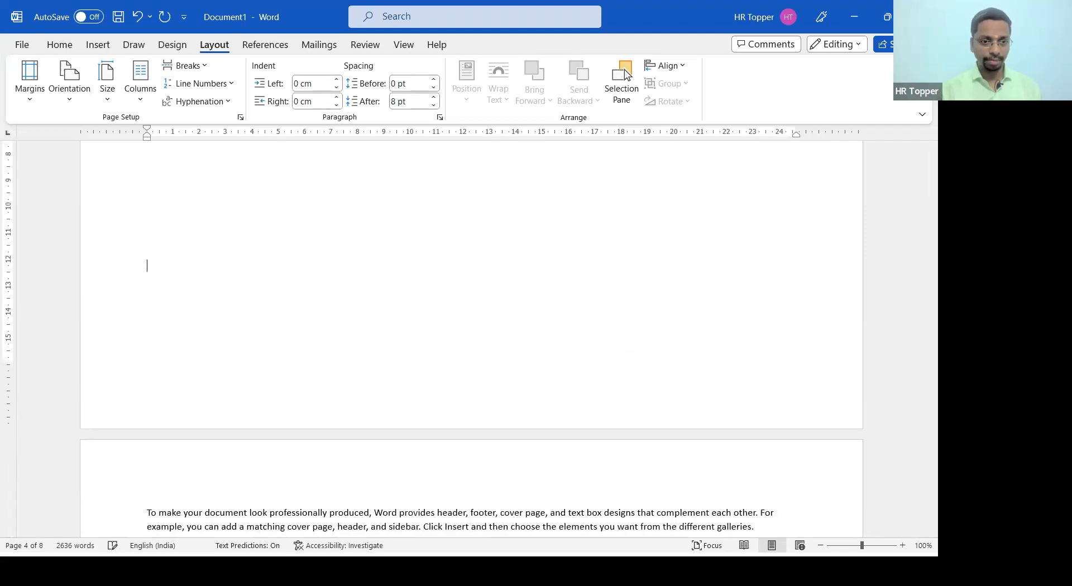
key("Return")
key("Return")
key("ctrl+z")
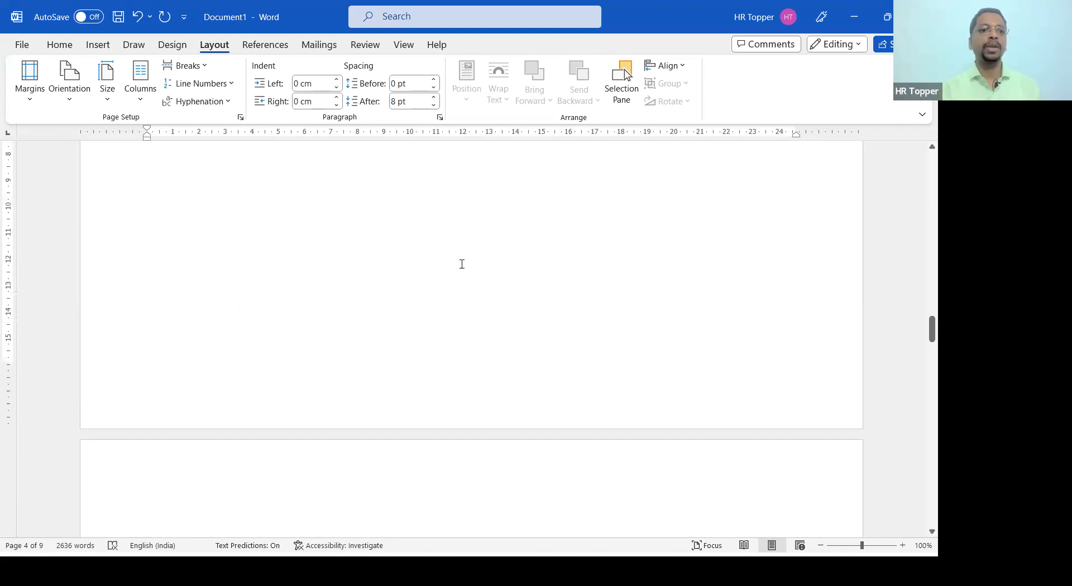
Step: Set the page orientation to portrait from this point forward, starting below the second Commission Table
left_click(241, 118)
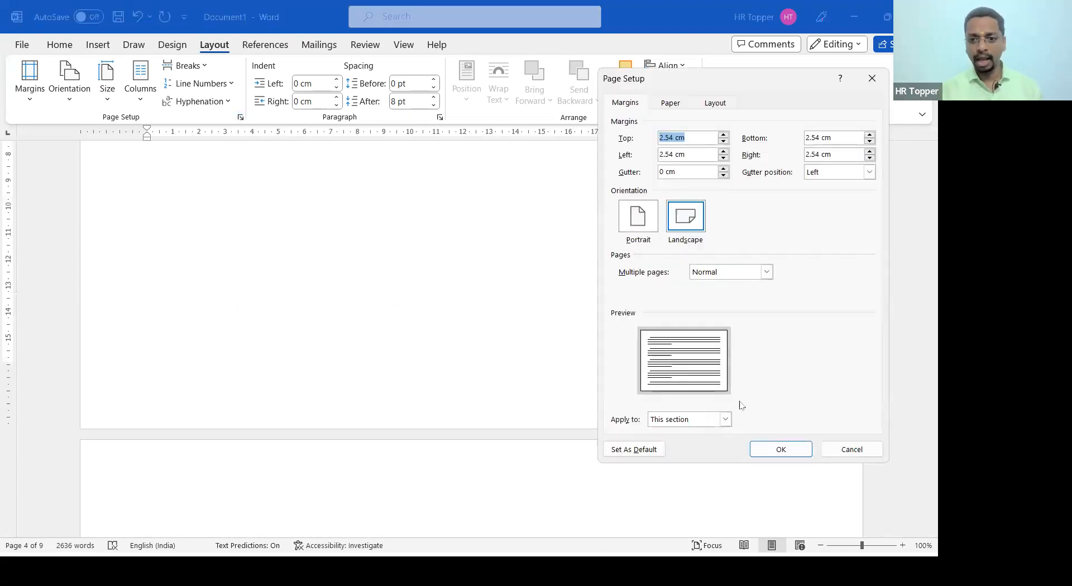
left_click(709, 426)
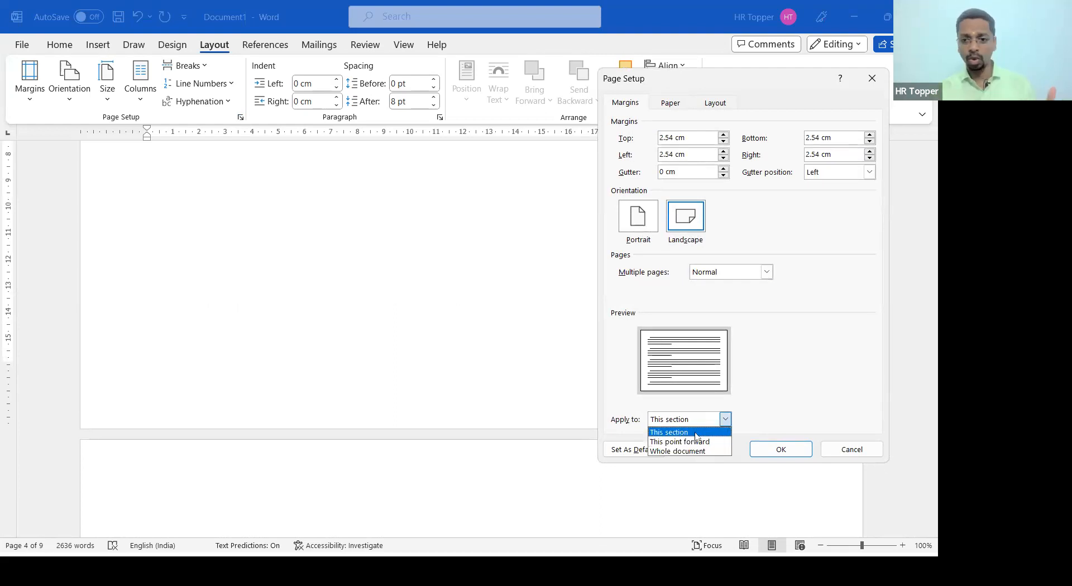
left_click(696, 442)
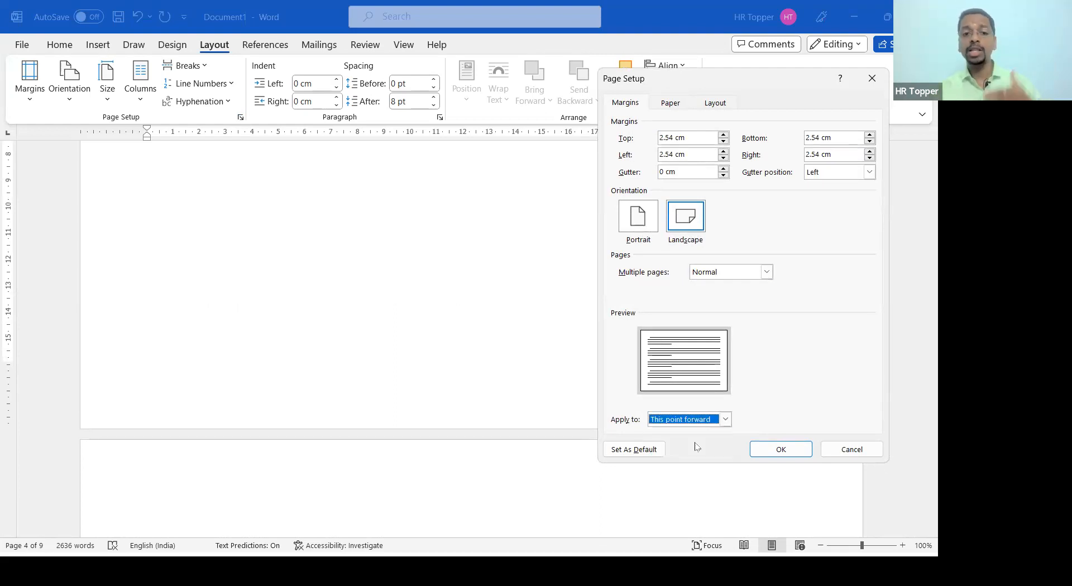
left_click(638, 230)
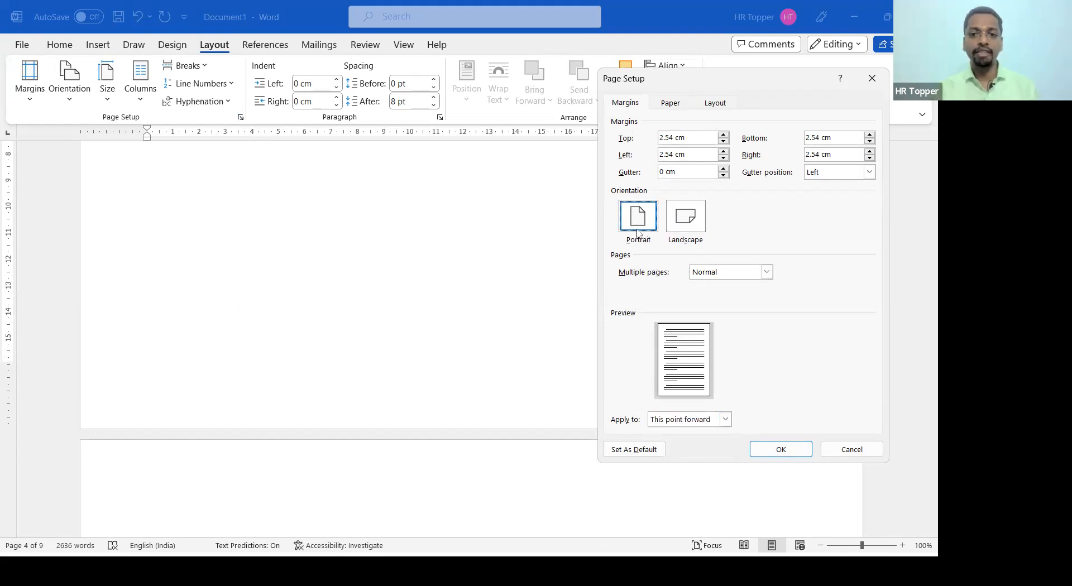
left_click(778, 448)
scroll(516, 314, "down", 9)
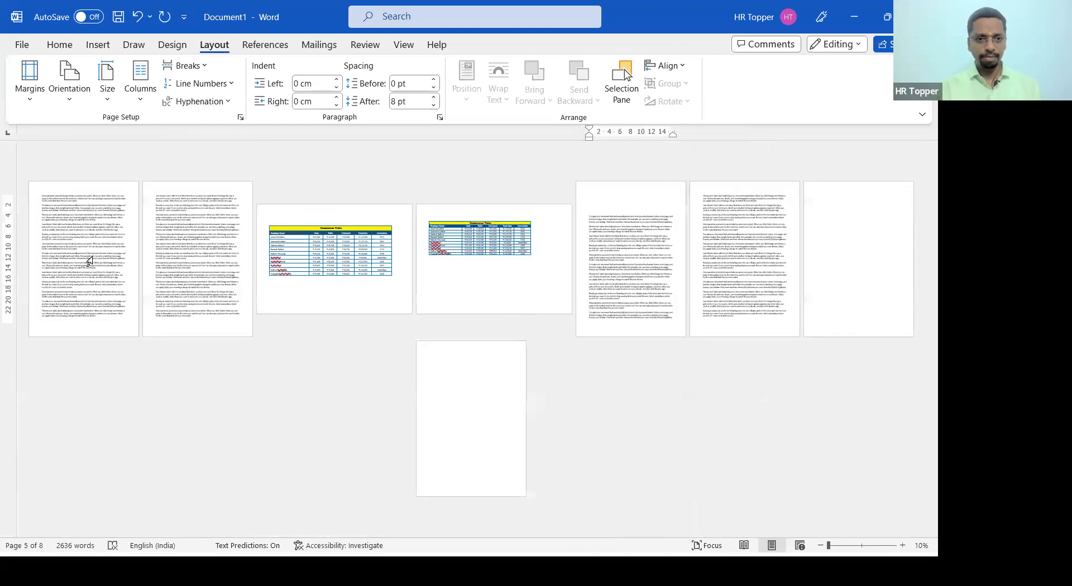
scroll(310, 368, "up", 1)
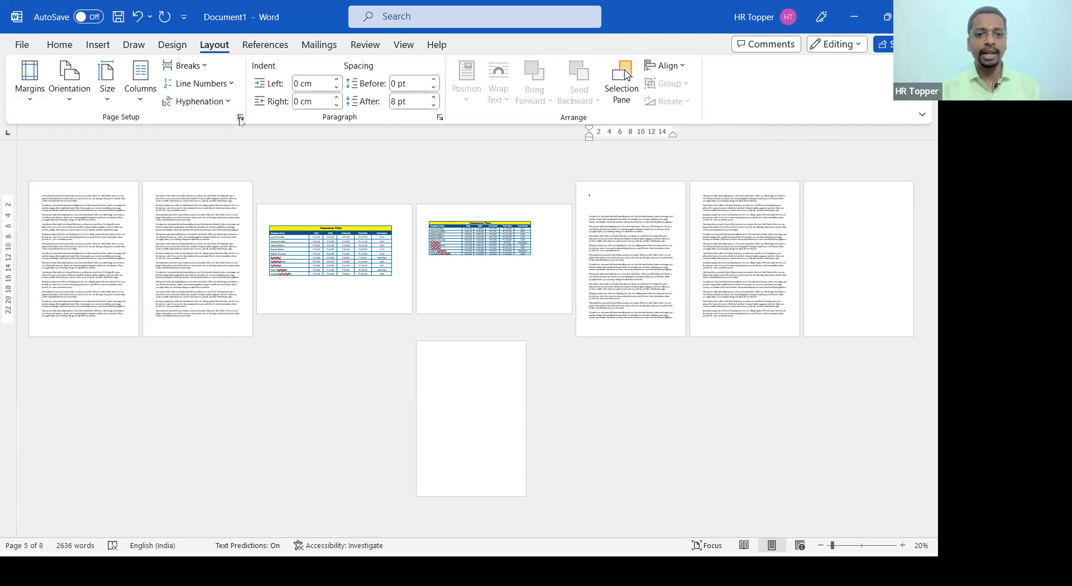
Step: Review the Page Setup orientation choices and the scopes they can be applied to, without keeping any change
left_click(240, 118)
left_click(684, 220)
left_click(652, 219)
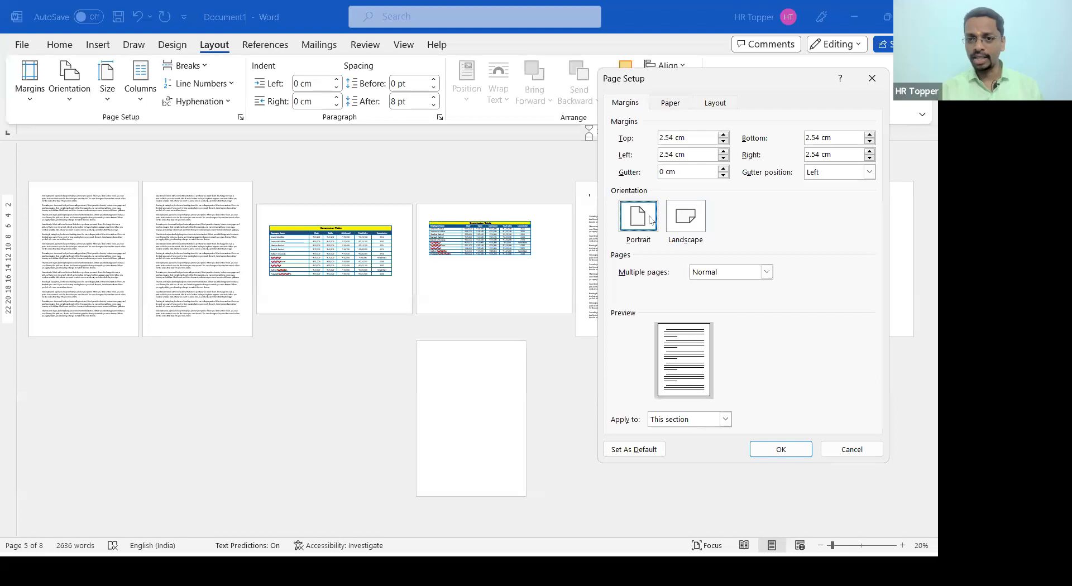
left_click(726, 426)
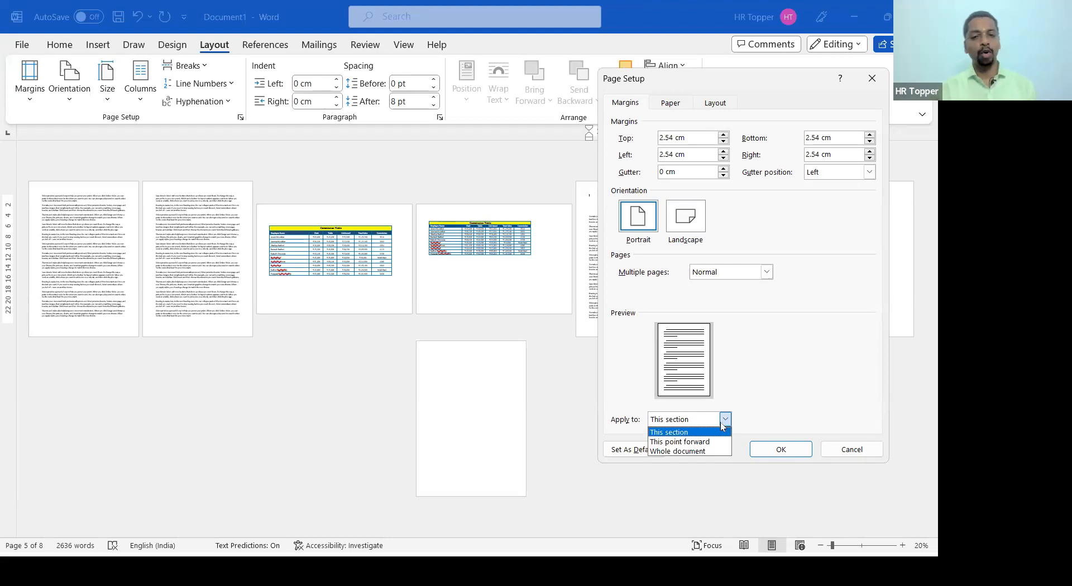
left_click(678, 339)
left_click(840, 446)
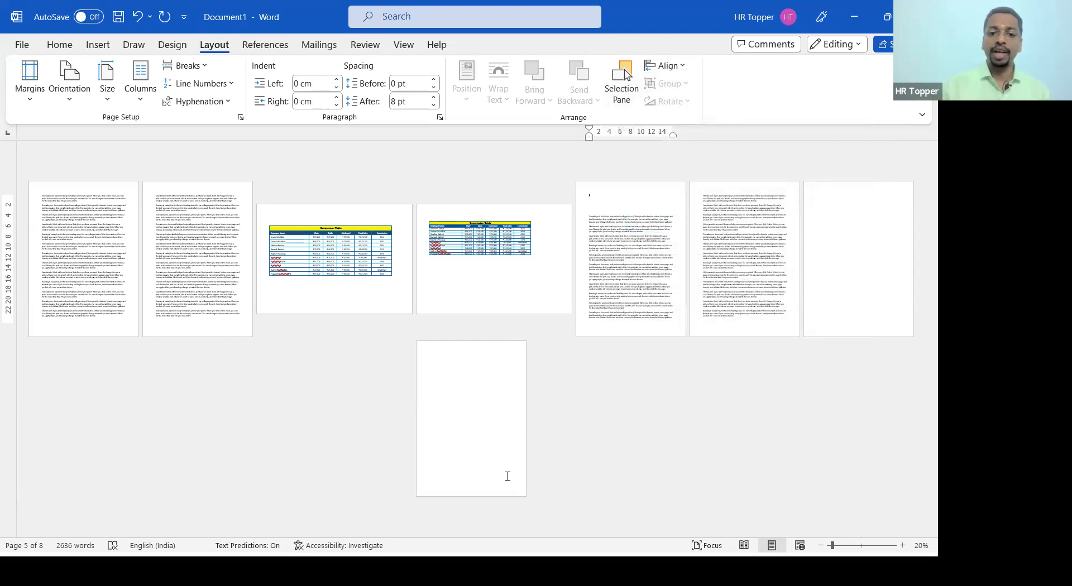
key("alt+Tab")
key("alt+Tab")
key("alt+Tab")
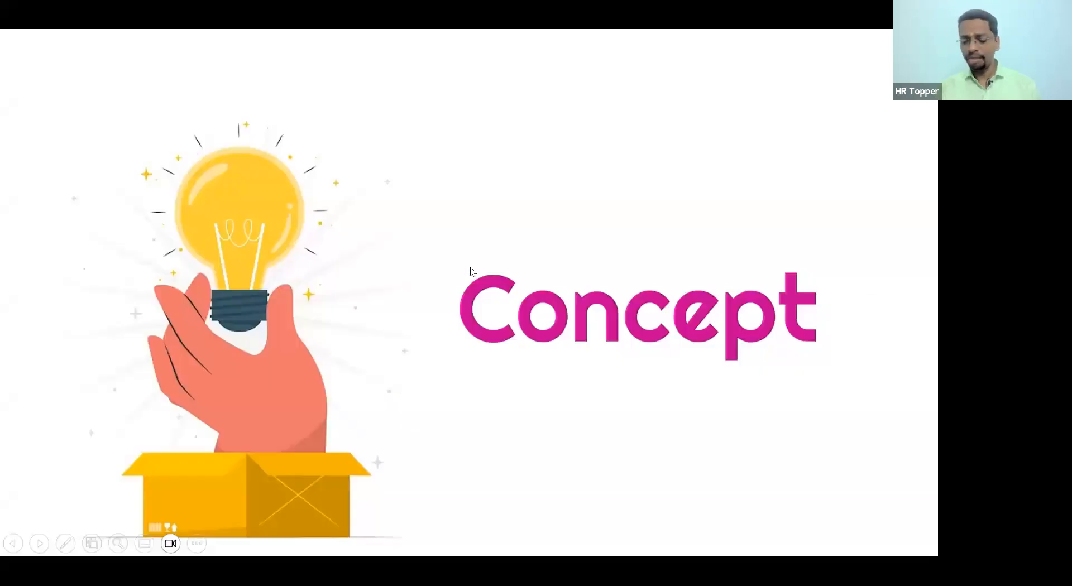
left_click(475, 278)
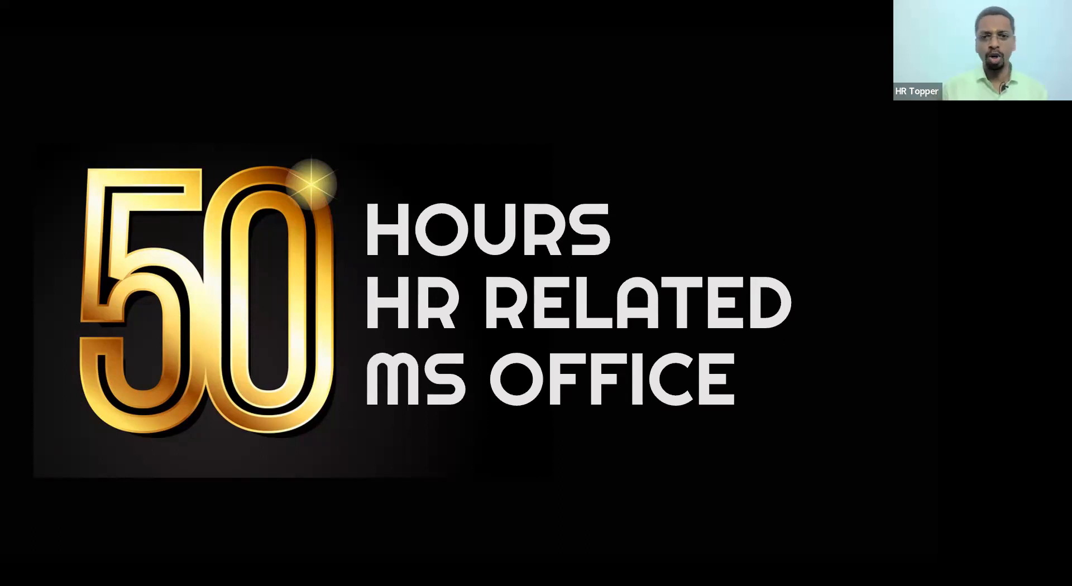
key("Right")
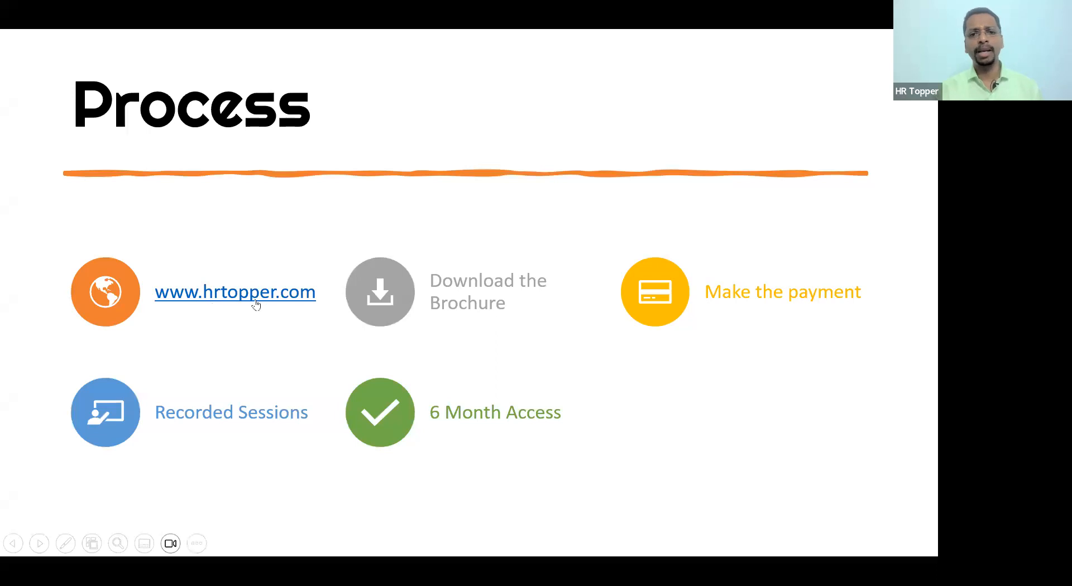
Step: Switch to the browser, open the MS Office course brochure from the HR Topper website and examine its course content lists
key("alt+Tab")
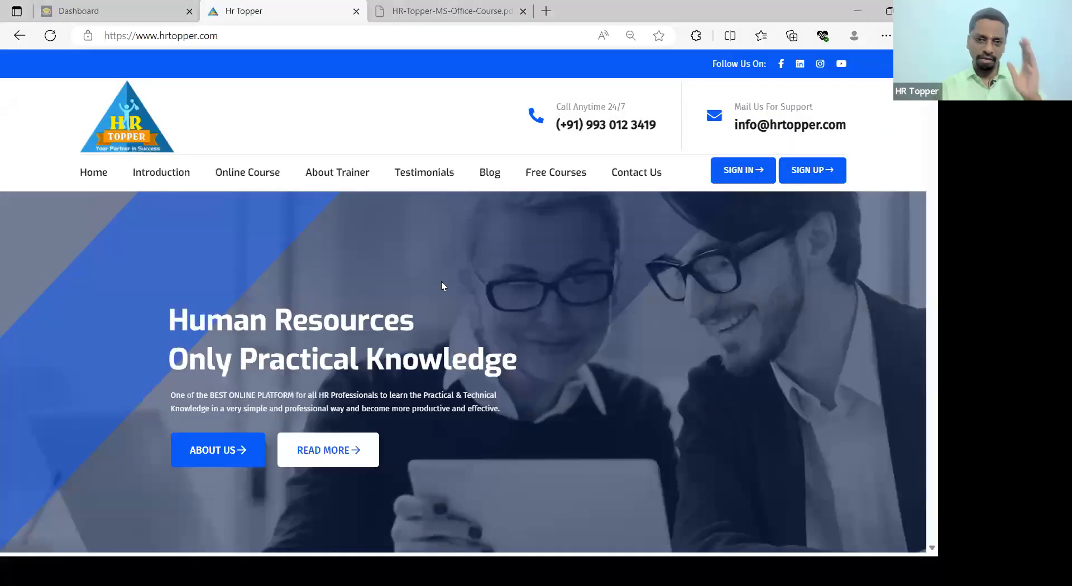
scroll(642, 302, "down", 7)
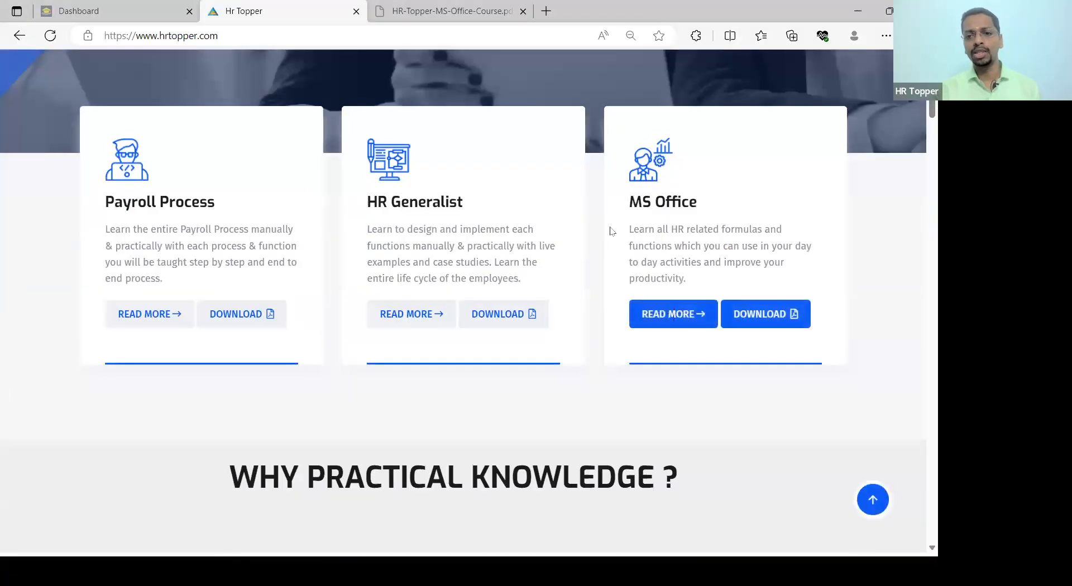
left_click(776, 324)
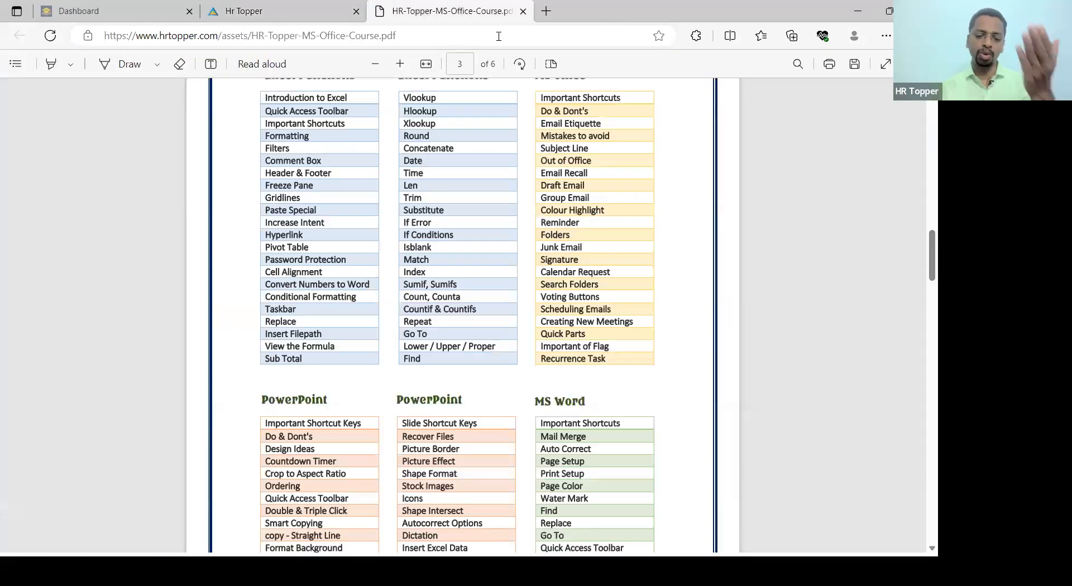
scroll(634, 276, "up", 3)
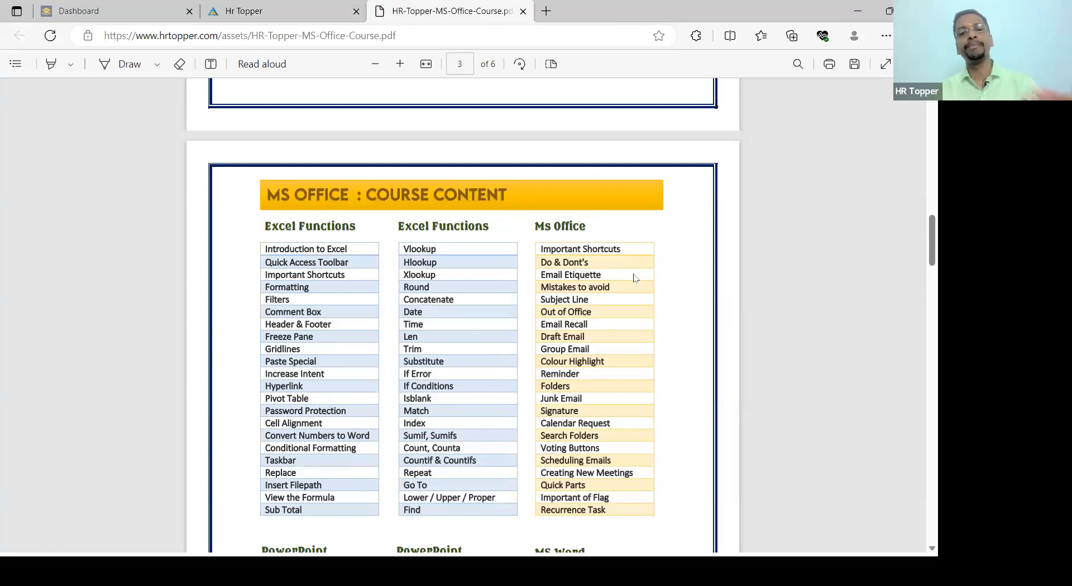
scroll(635, 279, "down", 5)
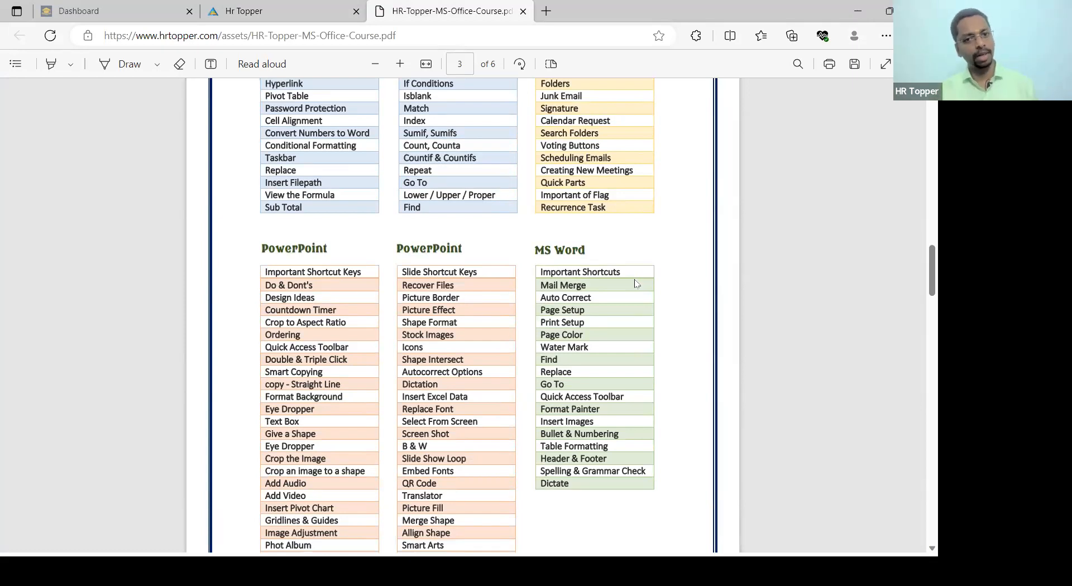
scroll(636, 284, "down", 5)
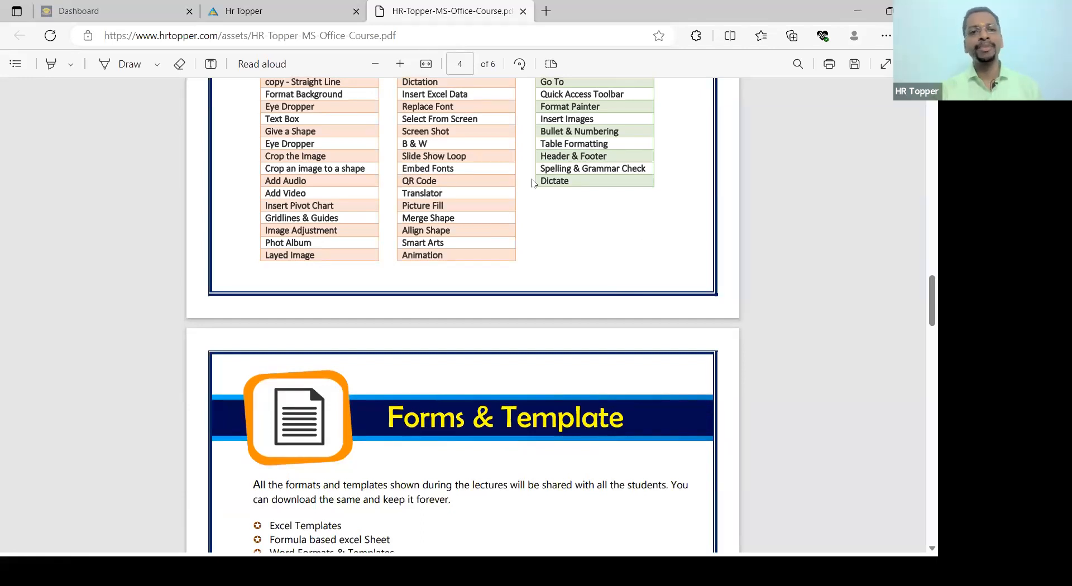
Step: Return to the HR Topper home page and look through its contact details, enquiry form and reviews
left_click(291, 15)
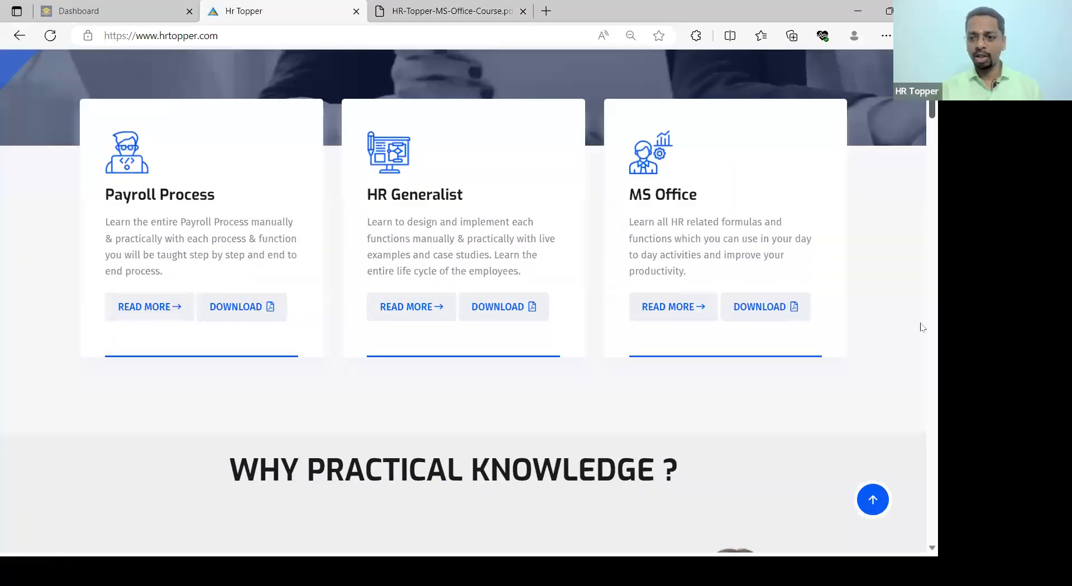
scroll(919, 502, "down", 10)
scroll(921, 522, "down", 10)
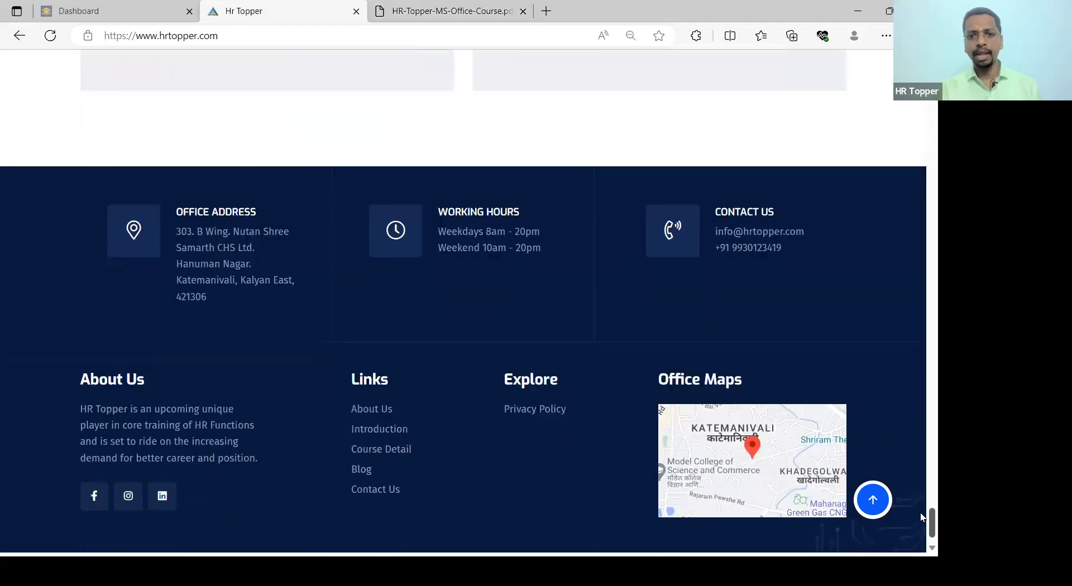
scroll(698, 283, "up", 9)
scroll(715, 357, "down", 1)
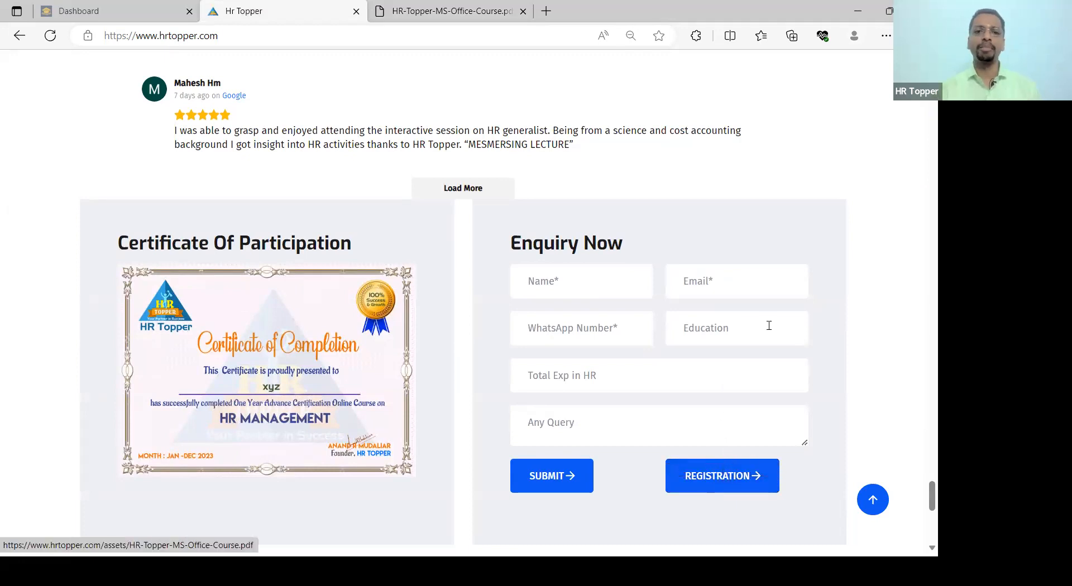
scroll(766, 328, "up", 5)
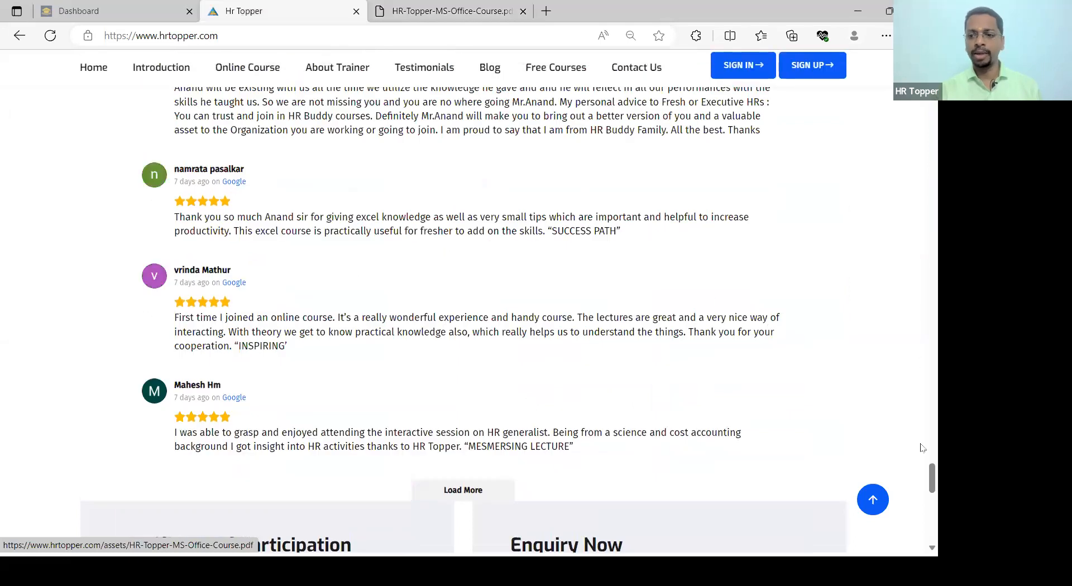
left_click_drag(931, 478, 924, 72)
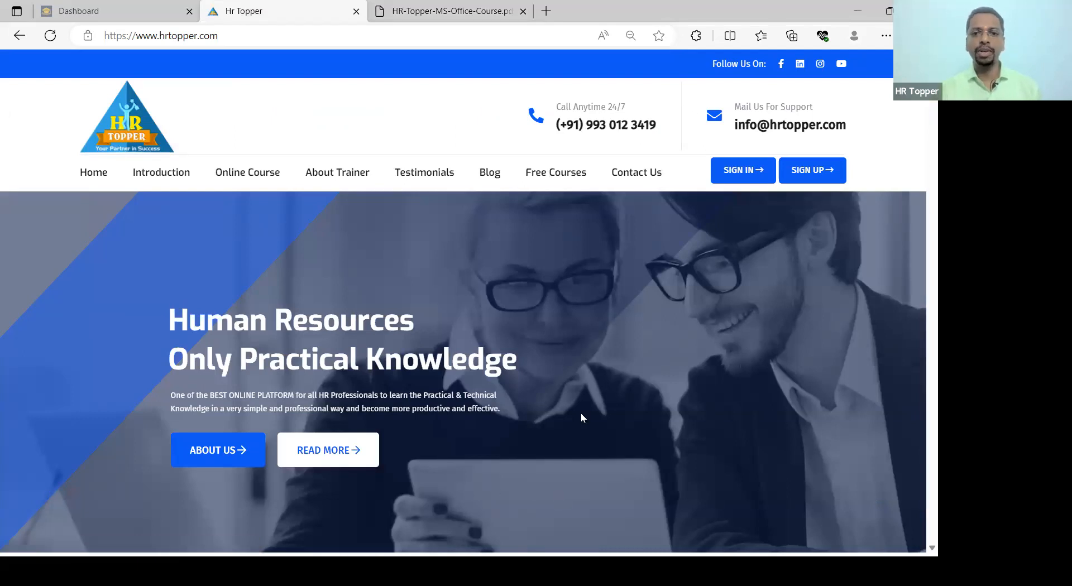
key("alt+Tab")
left_click(644, 460)
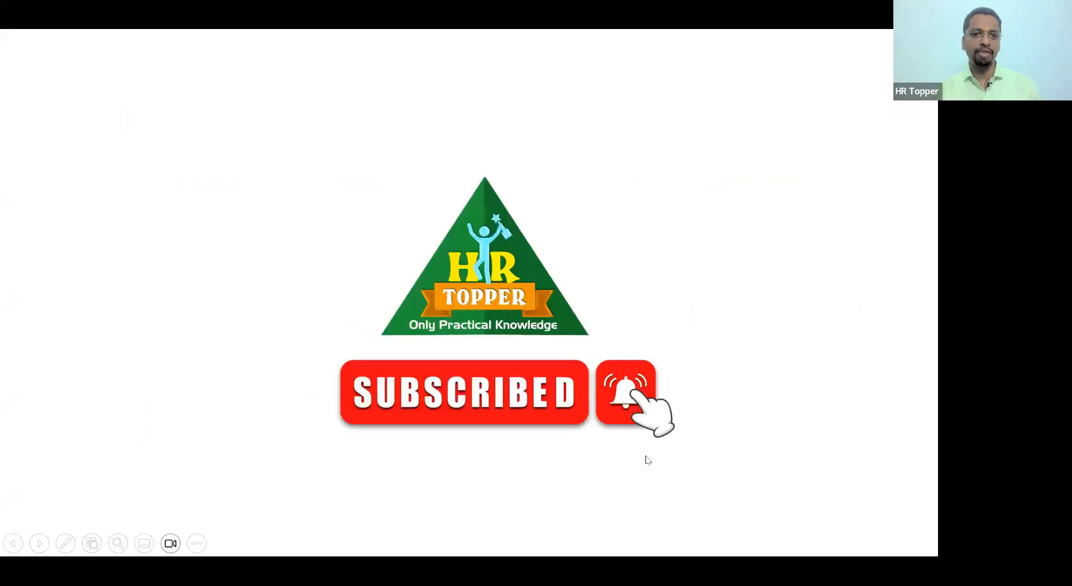